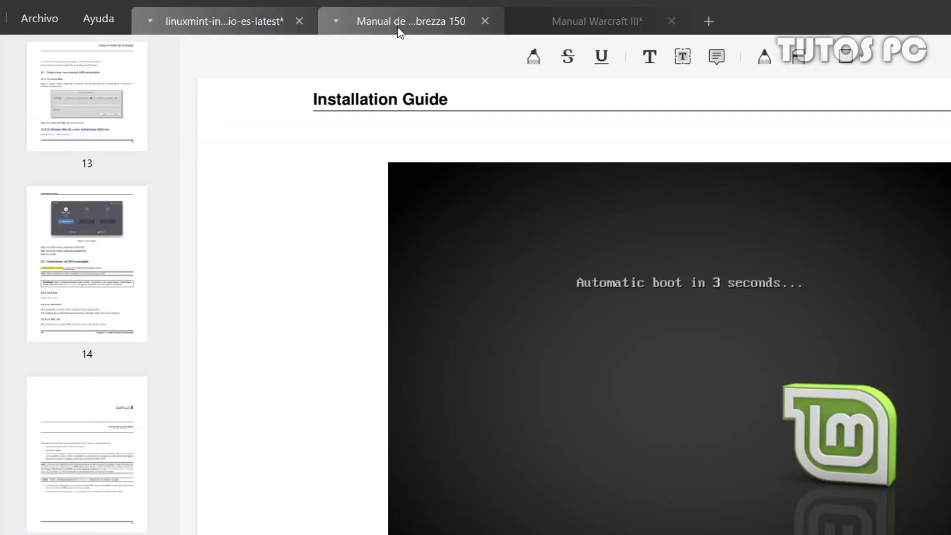
Switch to the Brezza 150 motorcycle manual and open its PDF export options.
click(568, 29)
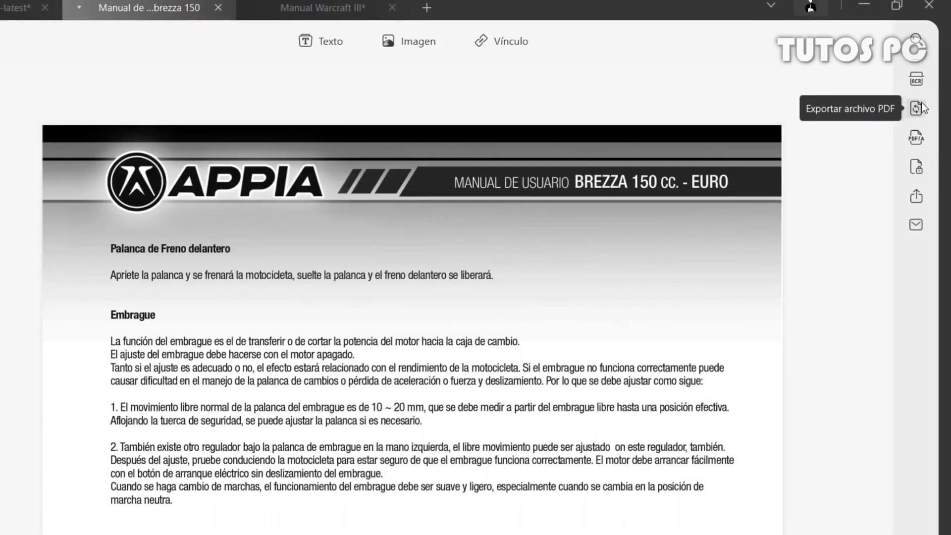
click(921, 103)
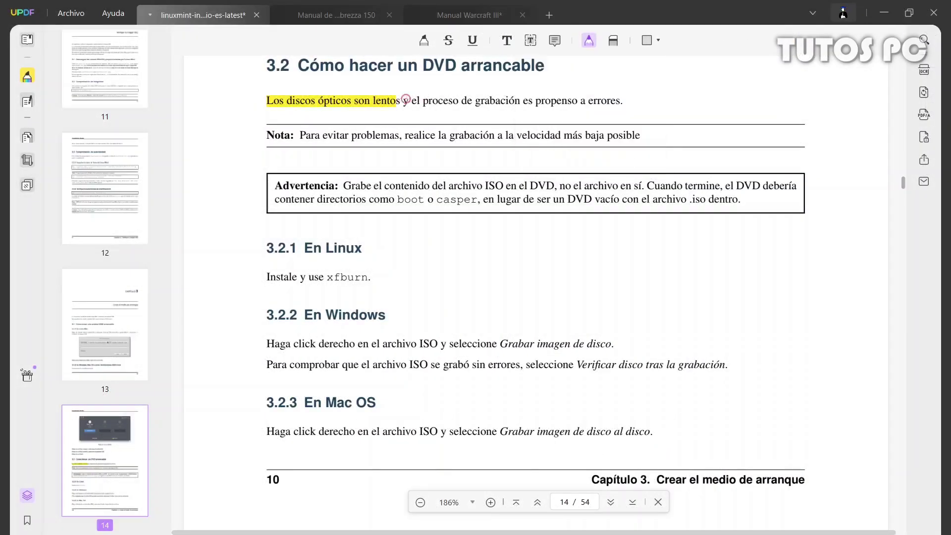
Draw a pencil mark under the first sentence of section 3.2 in the Linux Mint guide, and move Warcraft III manual page 44 before page 43.
drag(405, 106, 468, 109)
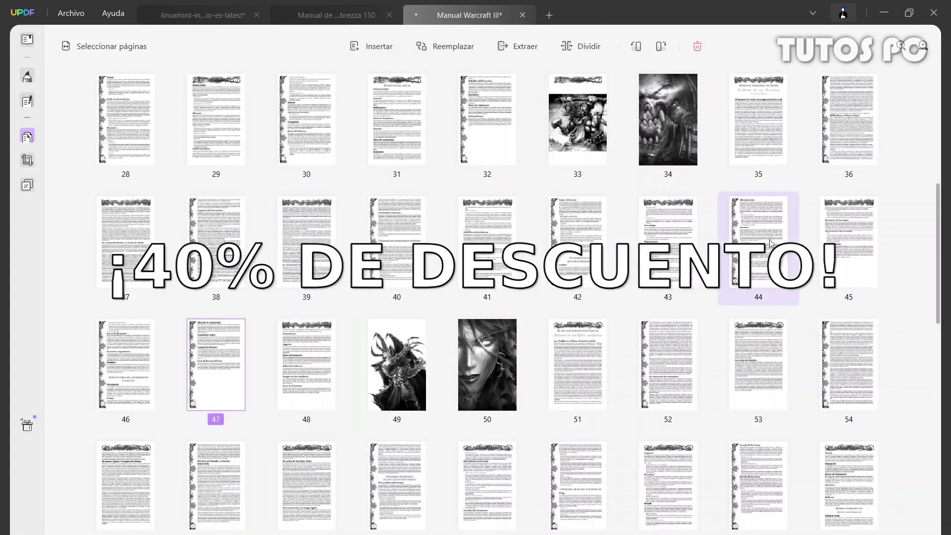
drag(759, 243, 642, 254)
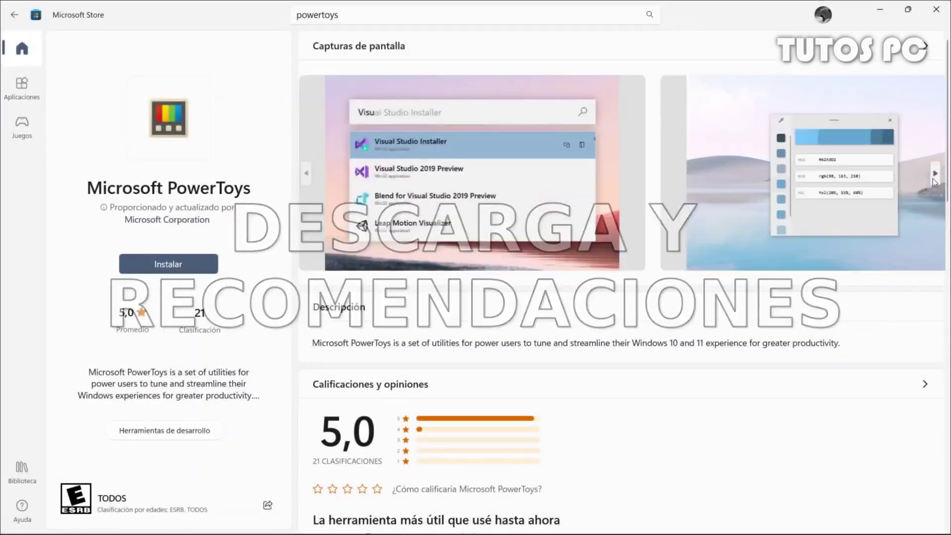
Examine the Microsoft PowerToys store page, including its screenshots, ratings, features, version news and system requirements.
click(935, 179)
click(935, 178)
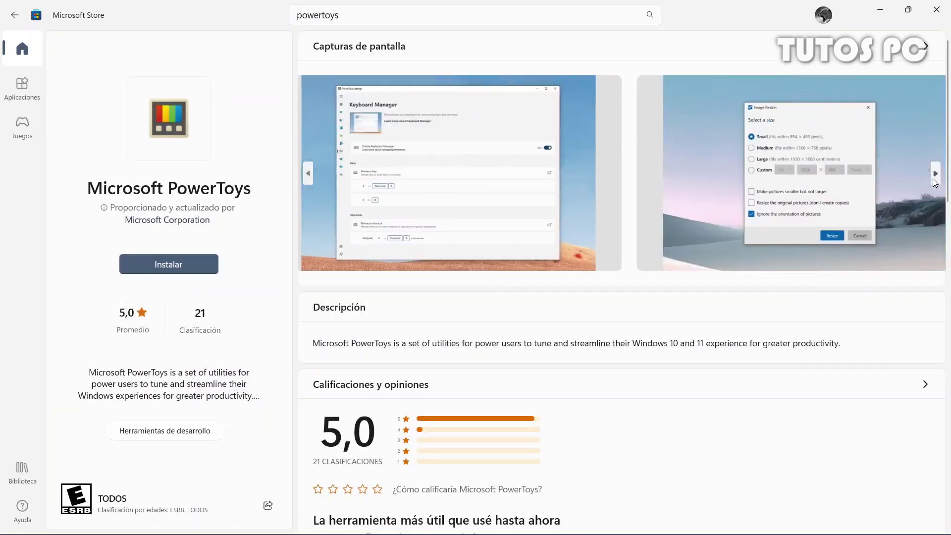
scroll(682, 314, down, 10)
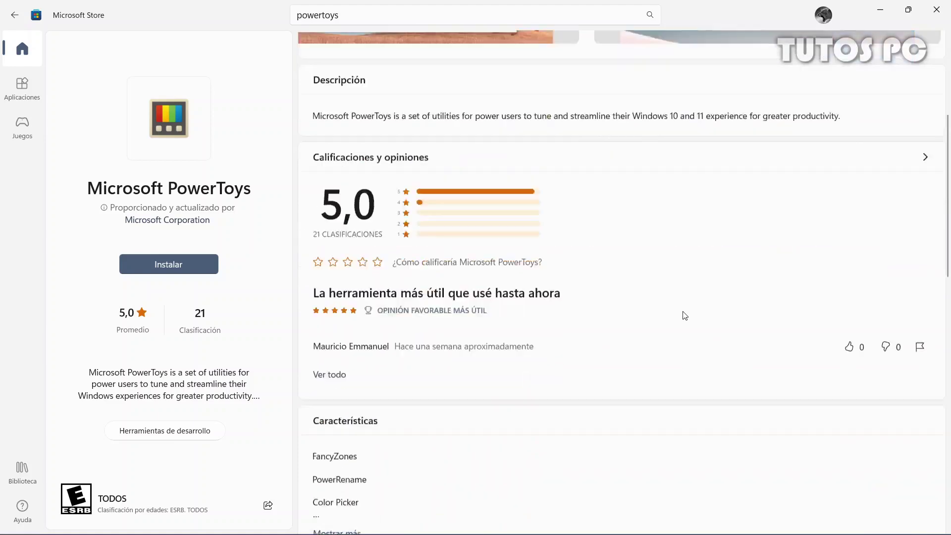
scroll(684, 315, down, 4)
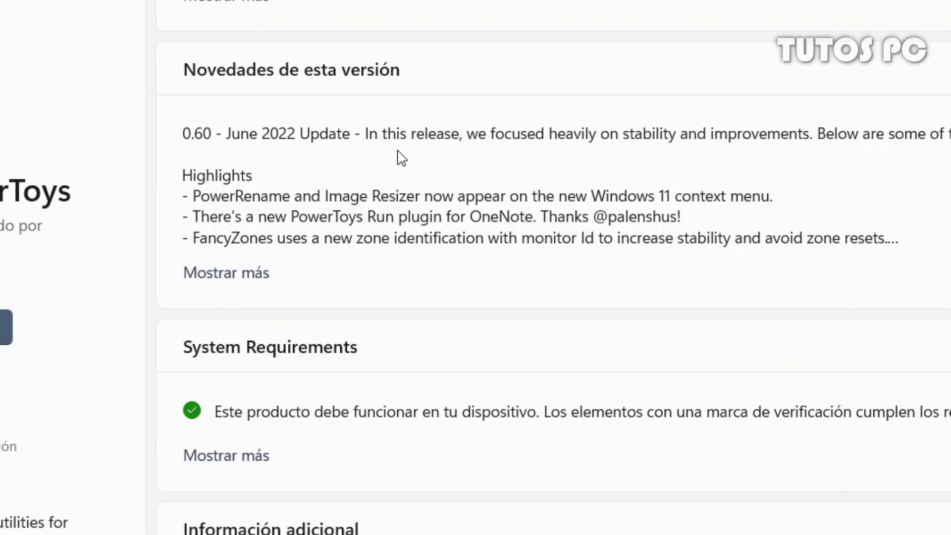
scroll(880, 214, down, 6)
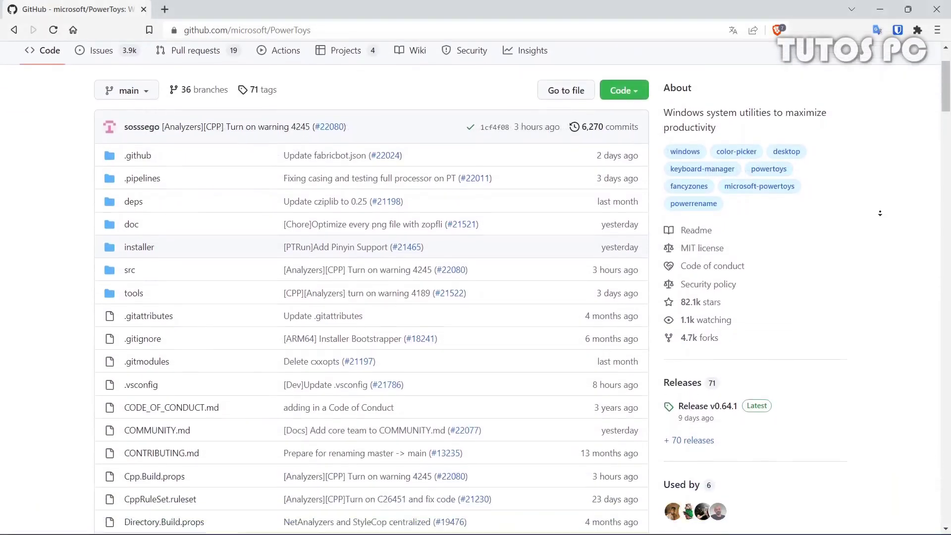
Read through the PowerToys GitHub repository down to the installation methods, and mark the "Via GitHub with EXE" section.
scroll(880, 213, down, 10)
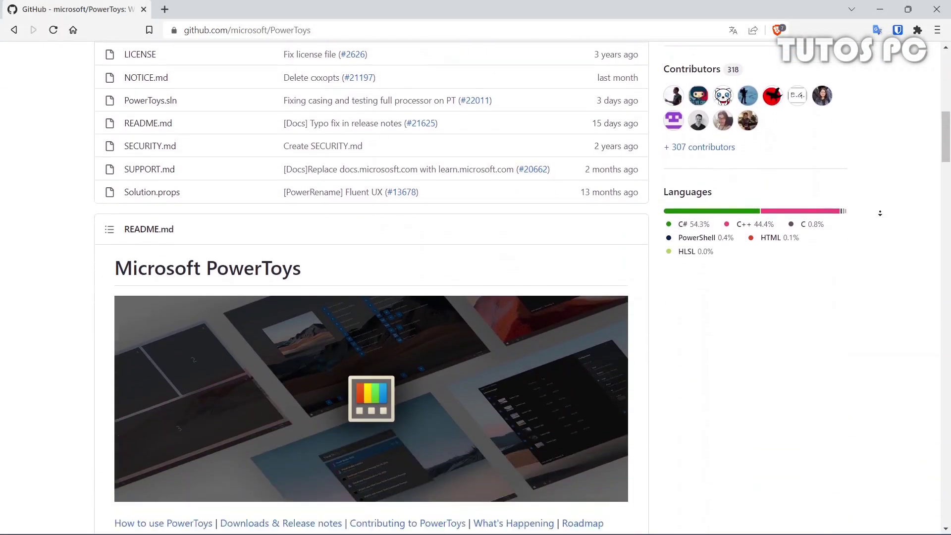
scroll(880, 213, down, 10)
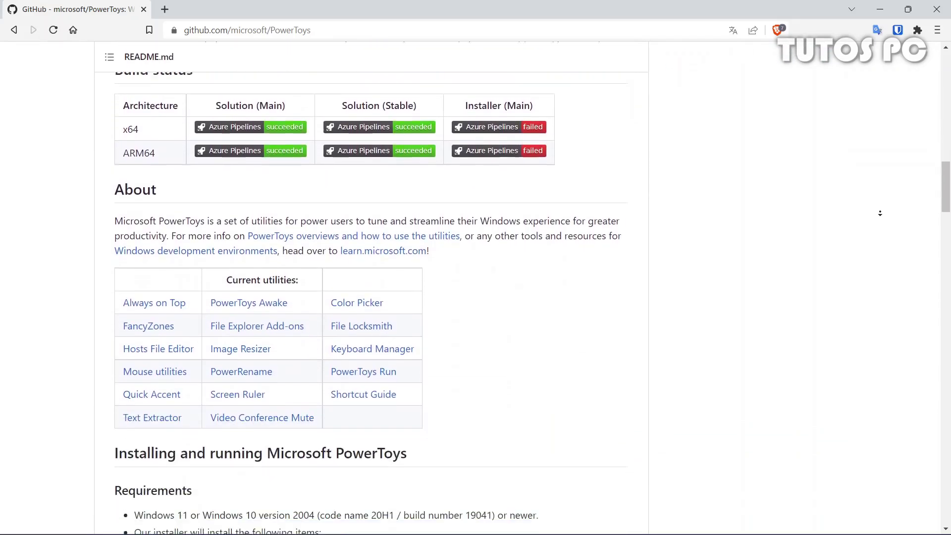
scroll(880, 213, down, 5)
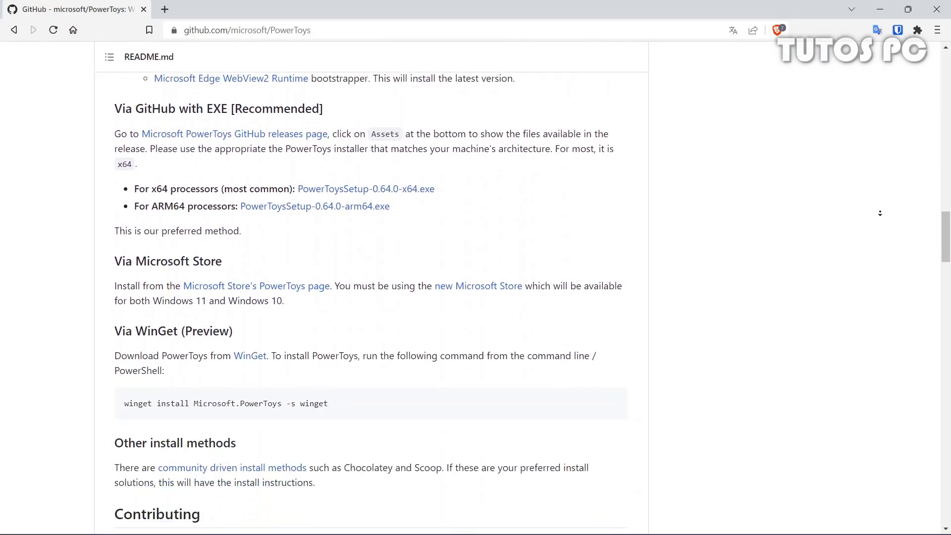
drag(390, 193, 107, 101)
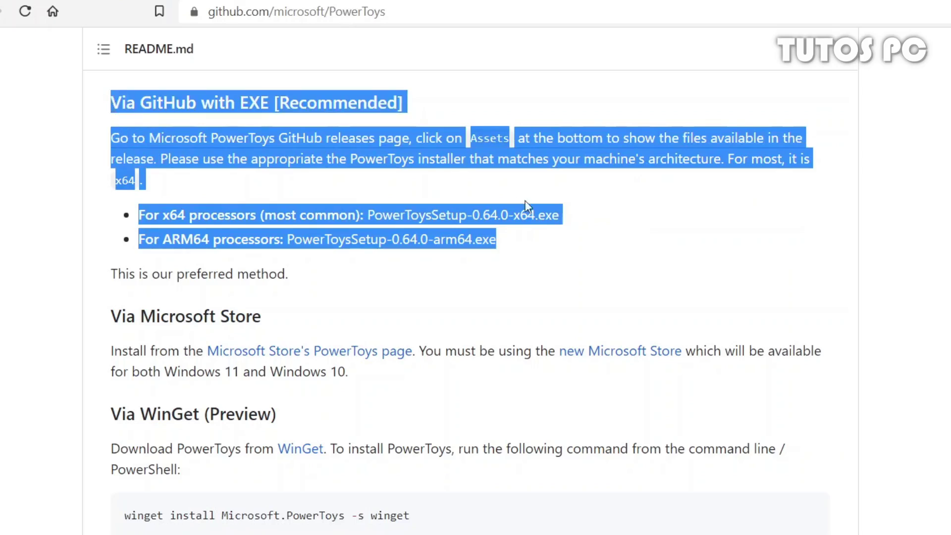
click(609, 248)
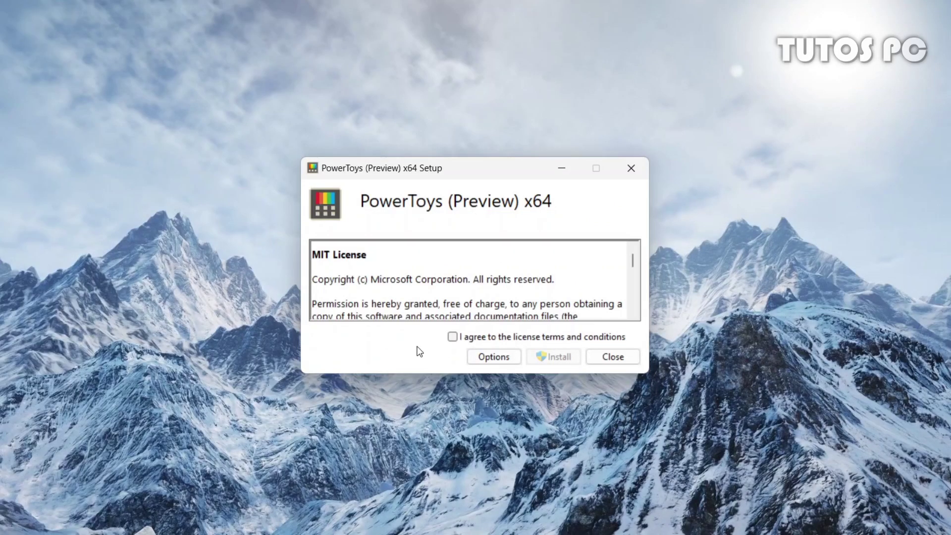
Accept the license terms in the PowerToys (Preview) x64 setup and start the installation.
click(453, 338)
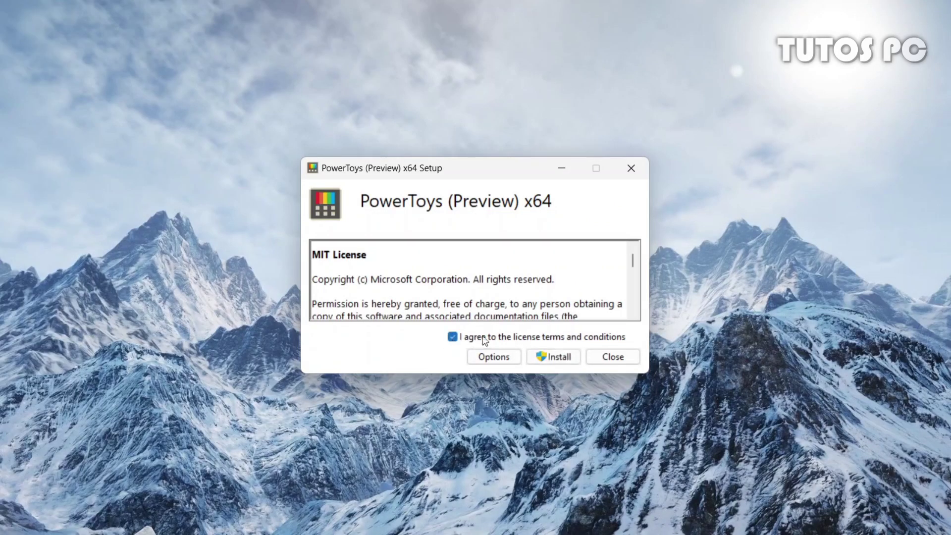
click(561, 360)
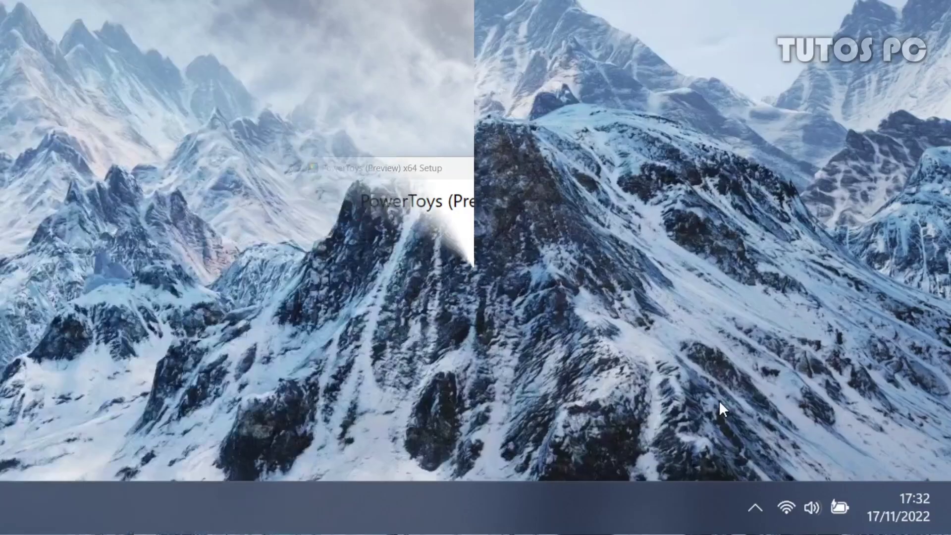
Open the PowerToys settings from its background icon and show the page for Siempre en primer plano.
click(754, 504)
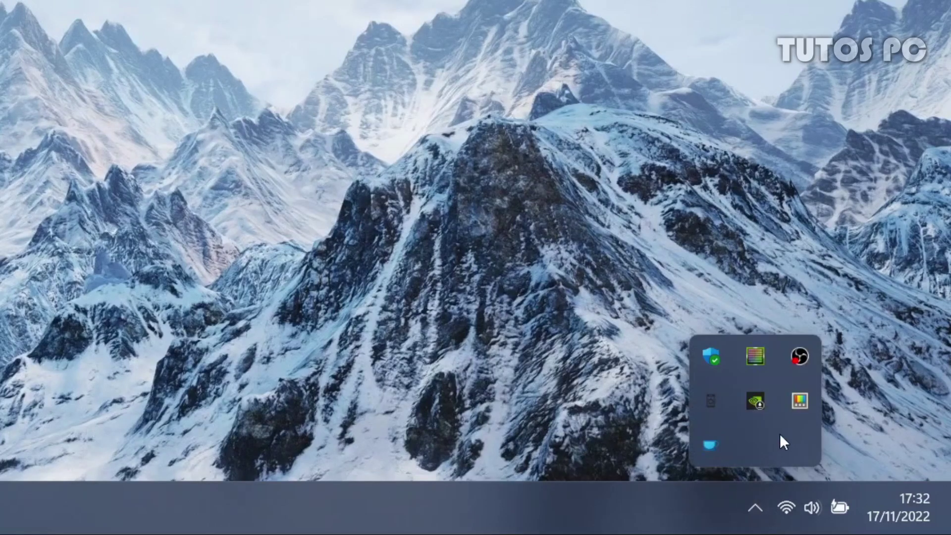
click(800, 411)
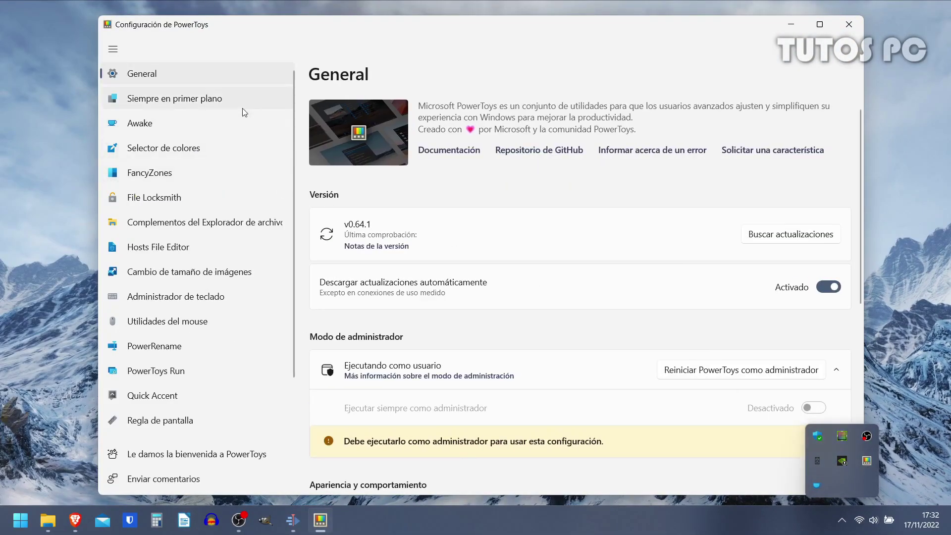
click(243, 108)
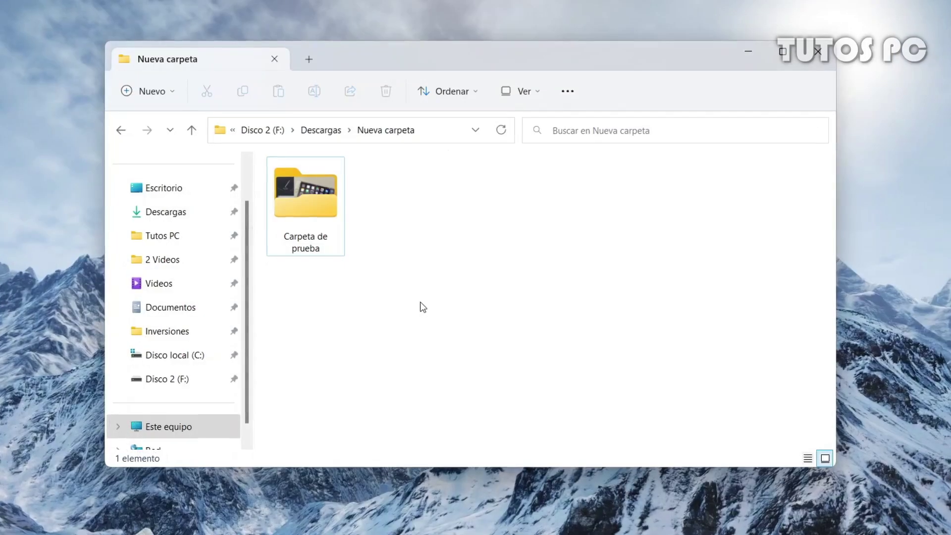
Try to delete the folder Carpeta de prueba in Nueva carpeta.
click(320, 212)
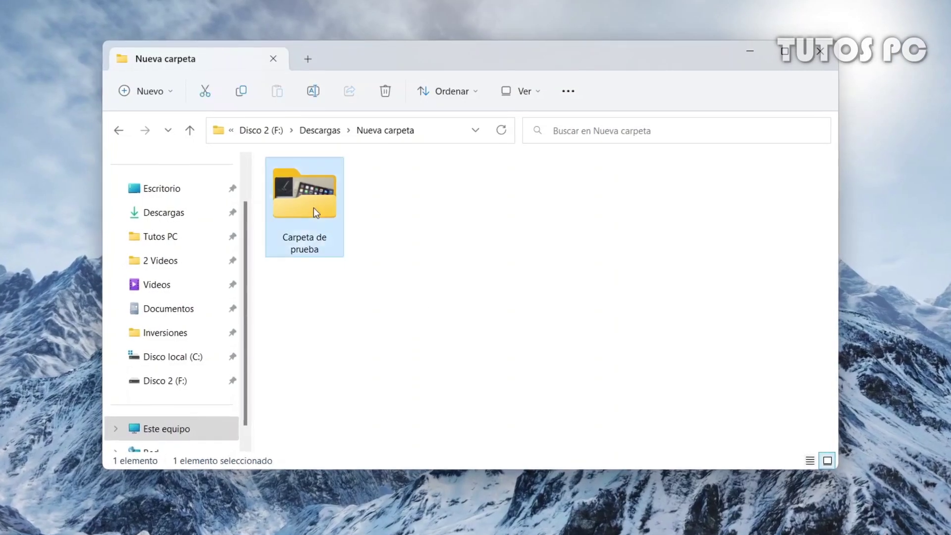
right_click(314, 212)
click(424, 229)
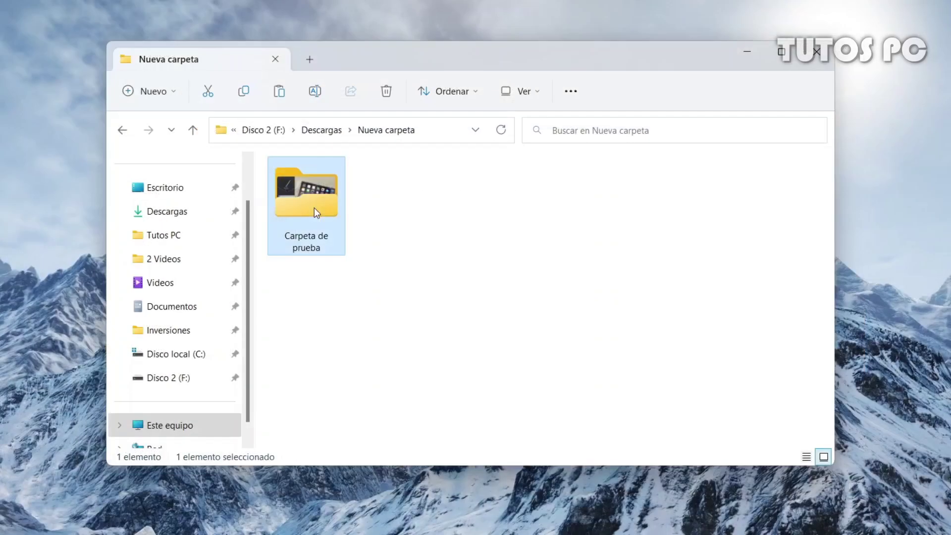
Check which processes are using the folder Carpeta de prueba with the extended command ¿Qué usa este archivo?
right_click(315, 211)
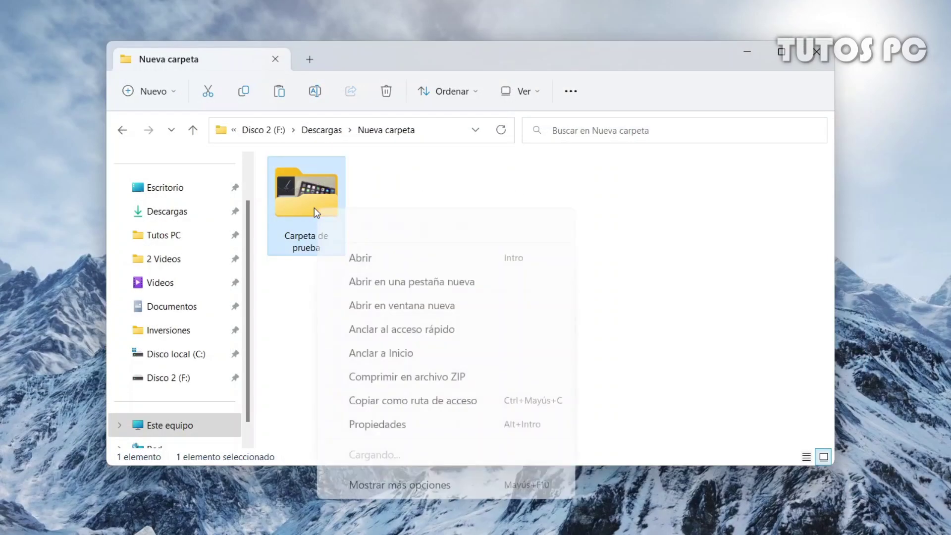
click(396, 485)
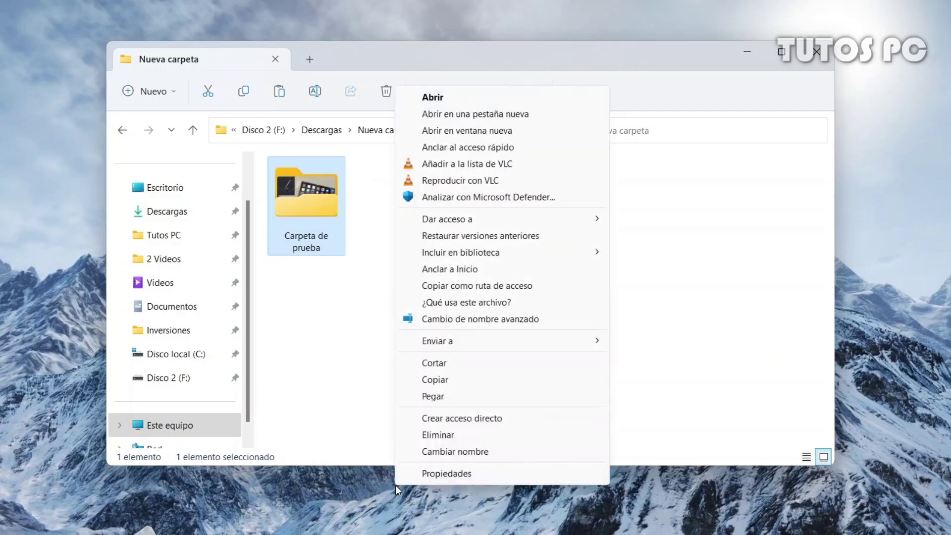
click(474, 305)
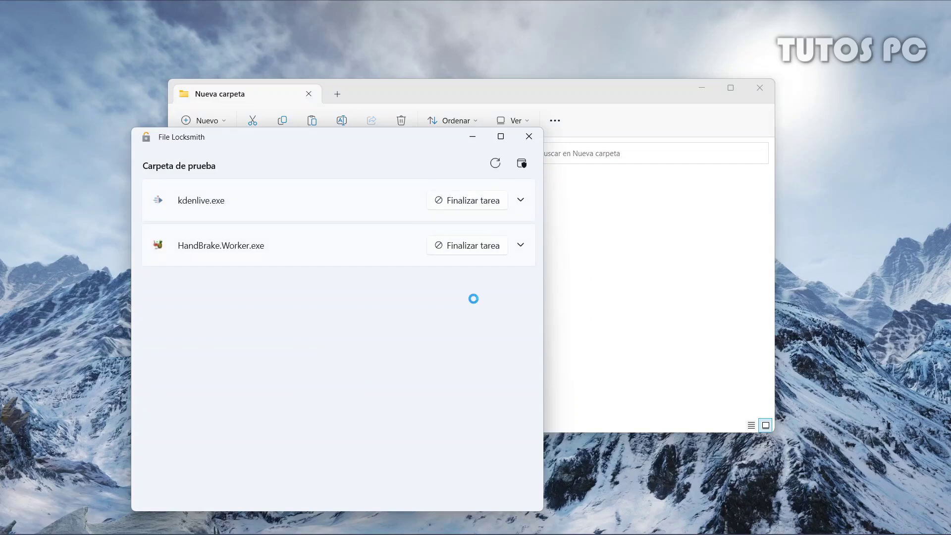
Reposition the File Locksmith window and expand the details of kdenlive.exe and HandBrake.Worker.exe.
drag(431, 141, 574, 86)
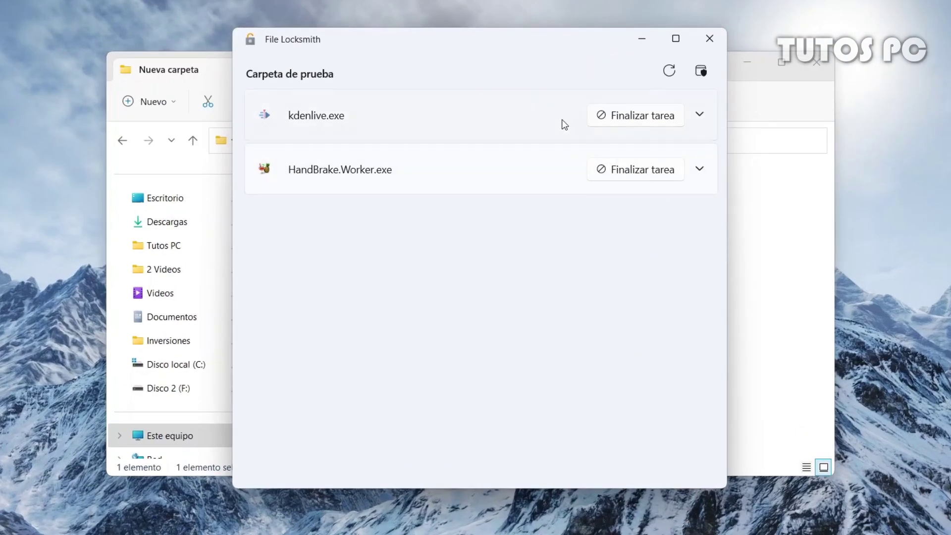
click(562, 123)
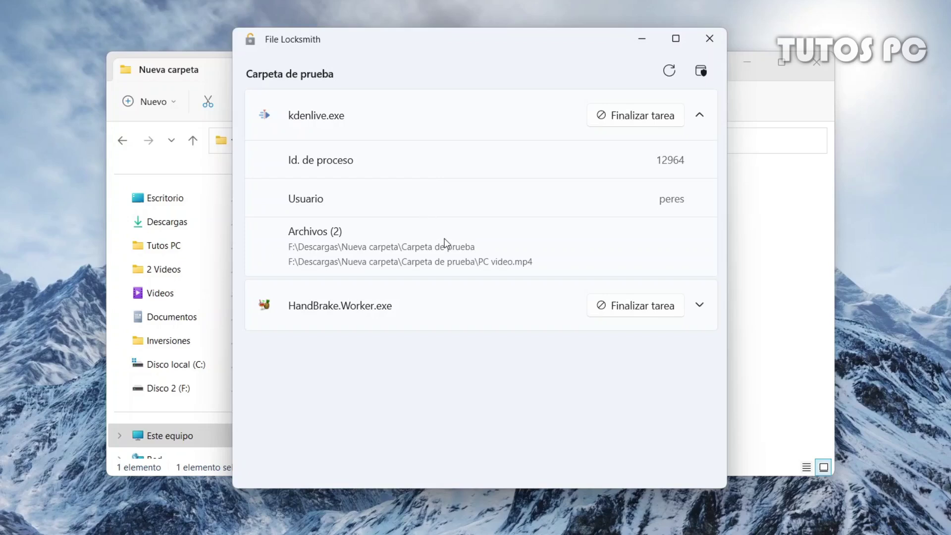
click(461, 312)
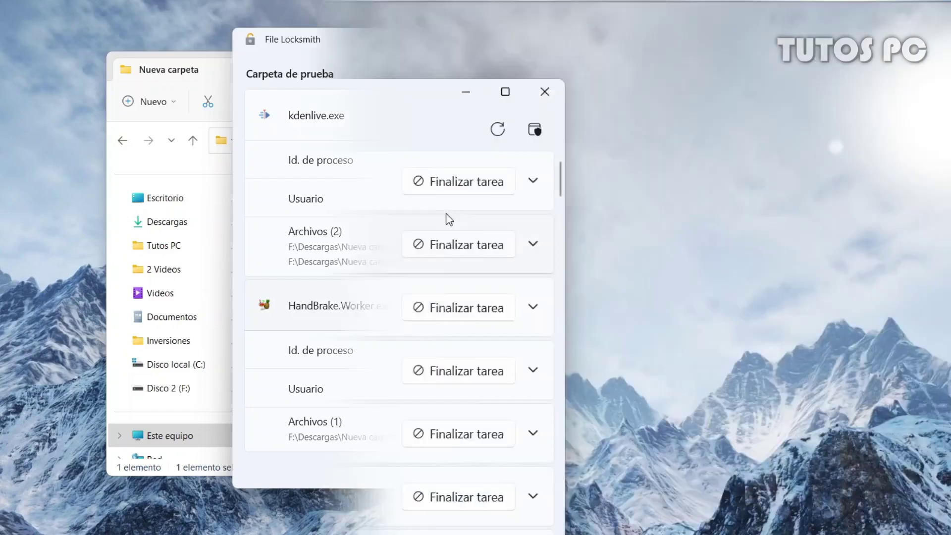
Restart File Locksmith as administrator for the scanned system files and expand the details of a svchost.exe process.
click(543, 136)
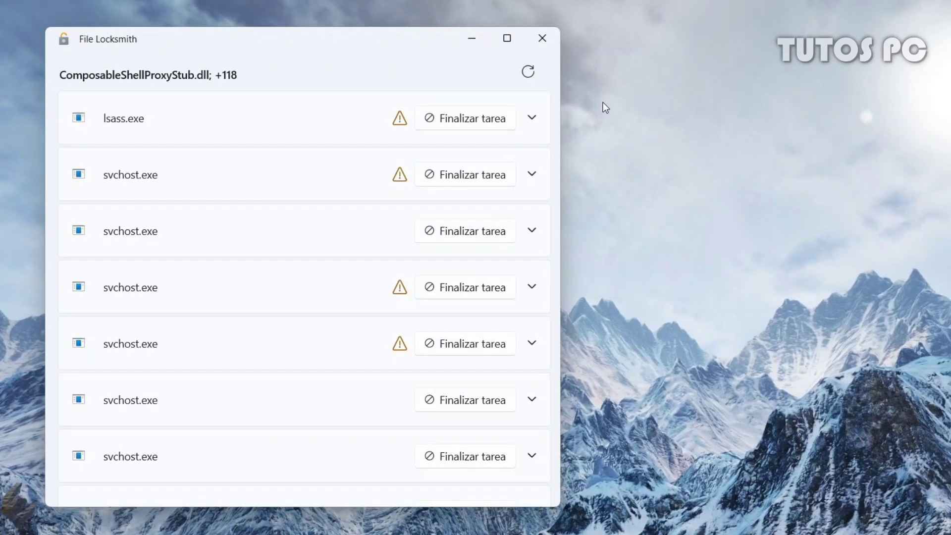
click(320, 290)
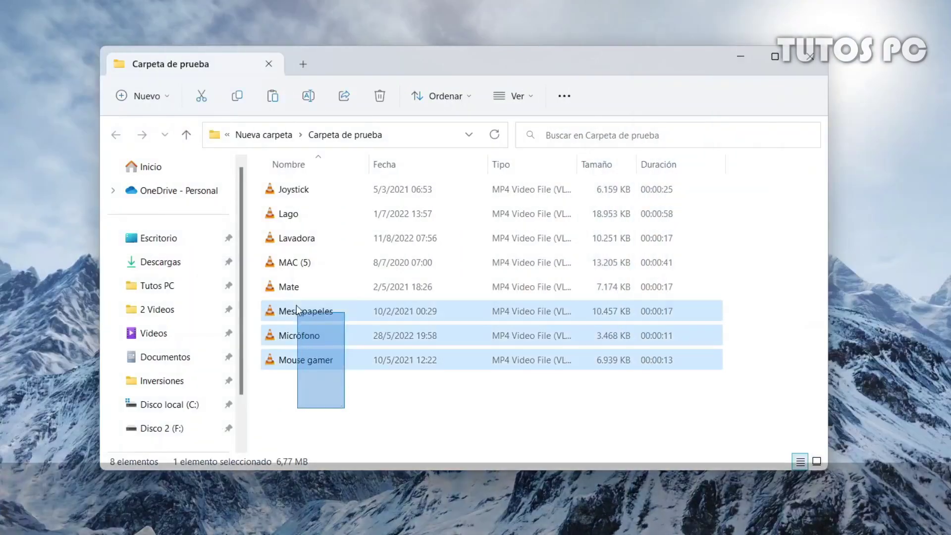
Select all the video files in Carpeta de prueba and open them in PowerRename with Cambio de nombre avanzado.
drag(296, 305, 283, 191)
right_click(282, 191)
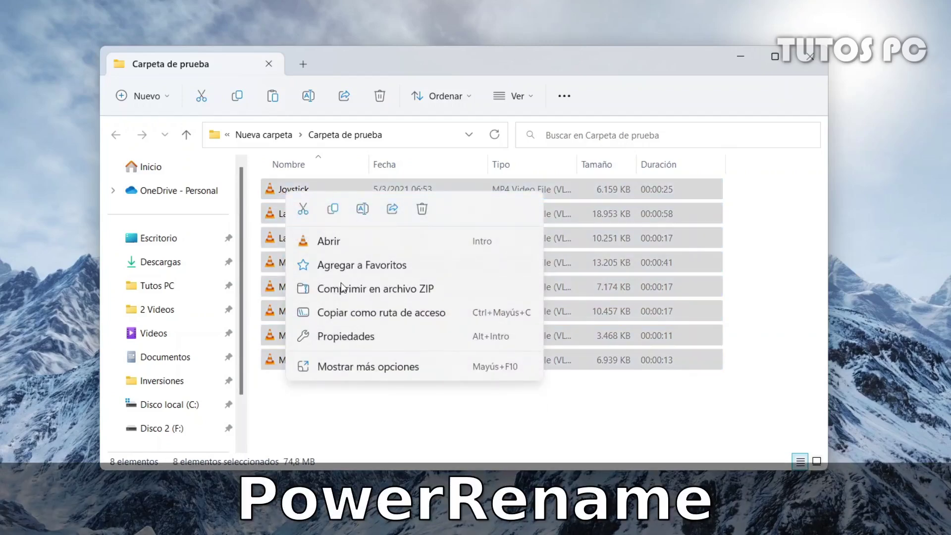
click(332, 366)
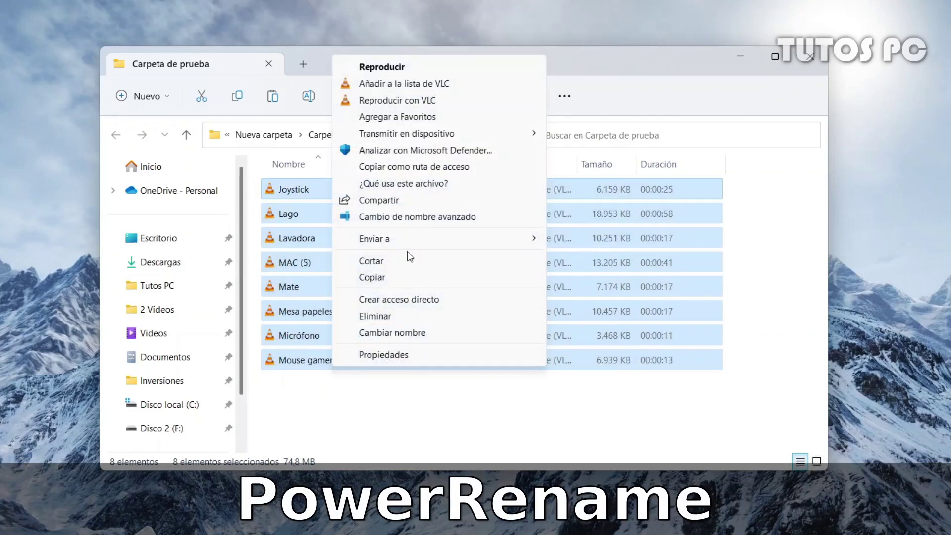
click(424, 217)
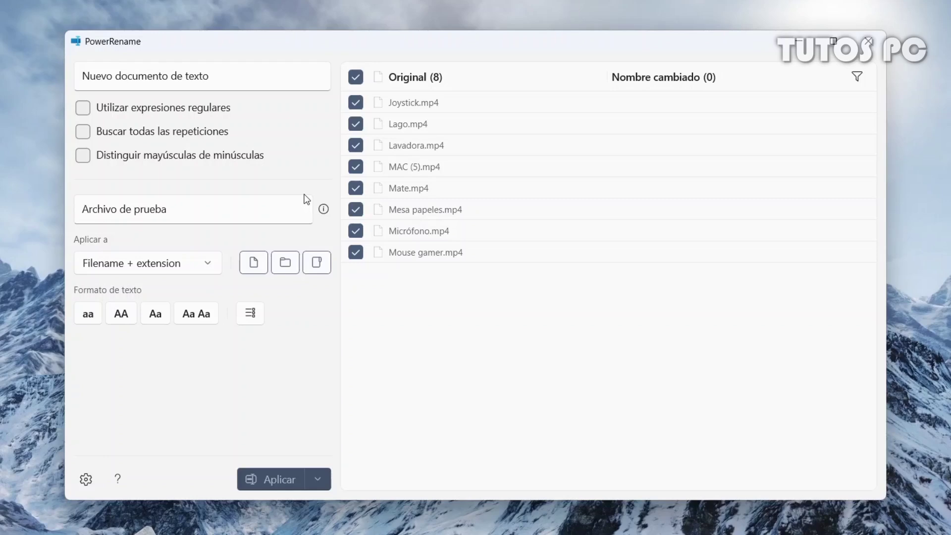
Replace the PowerRename search text with "Lago".
click(222, 80)
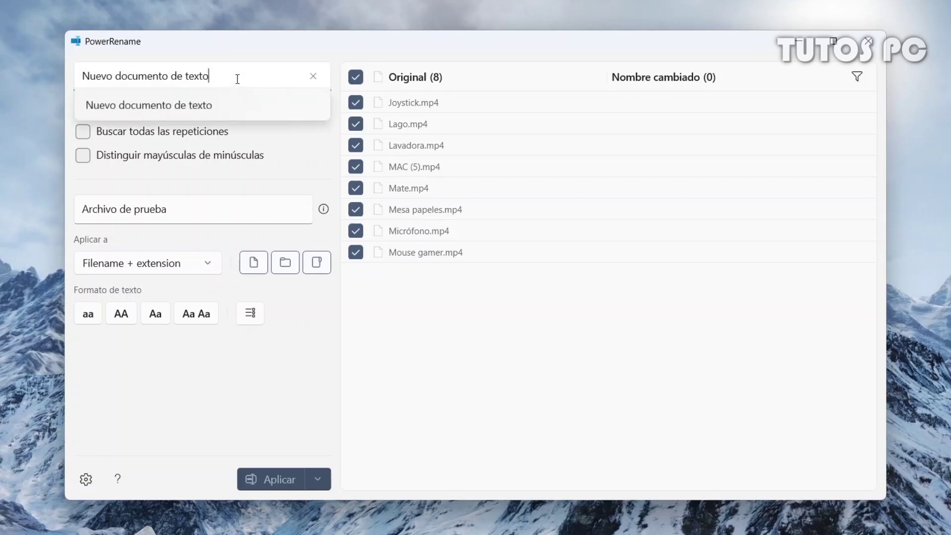
drag(223, 77, 52, 76)
text(Lago)
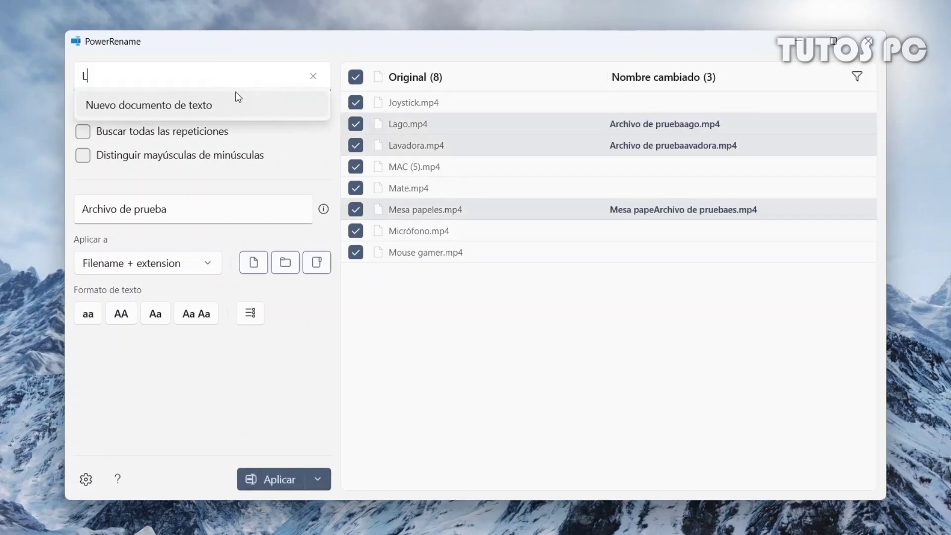
click(248, 165)
Enable case-sensitive matching, matching of all occurrences and regular expressions for the PowerRename search.
click(228, 155)
click(146, 133)
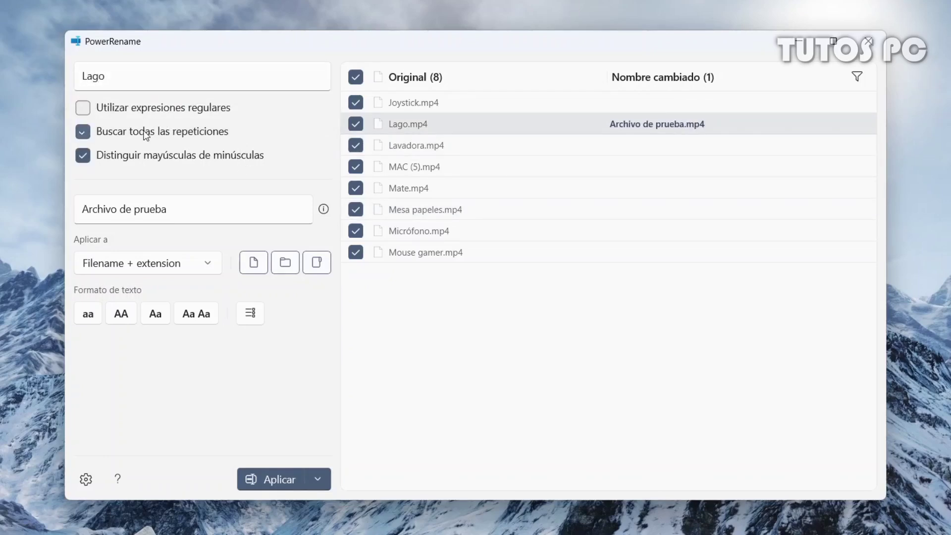
click(151, 114)
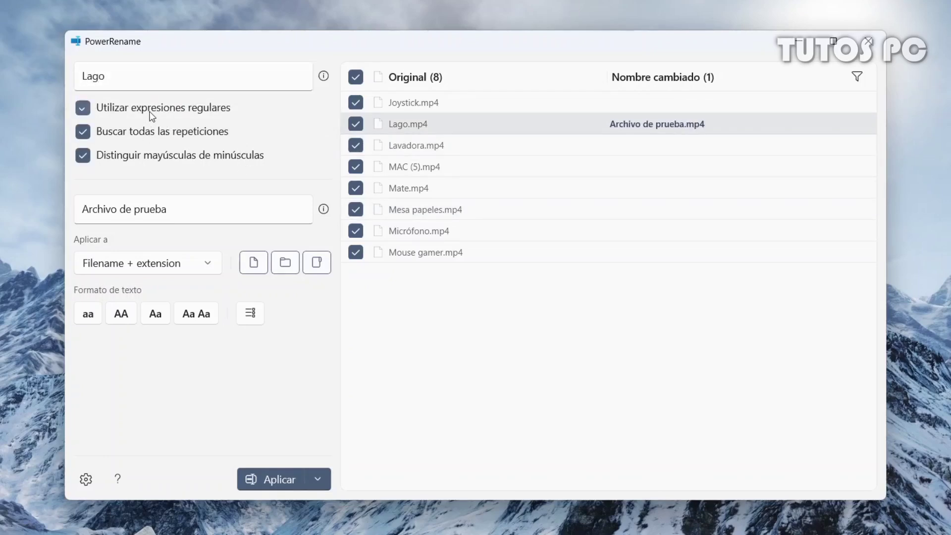
click(180, 210)
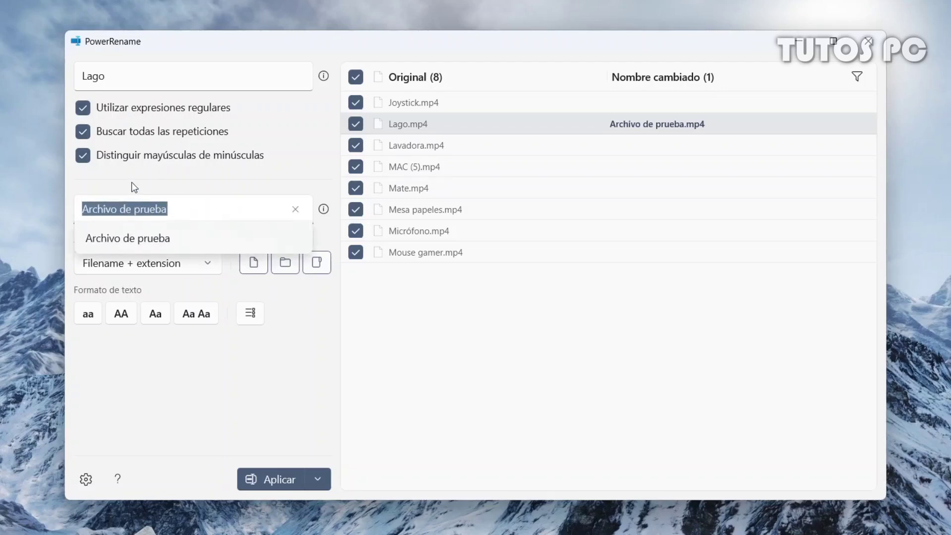
click(163, 181)
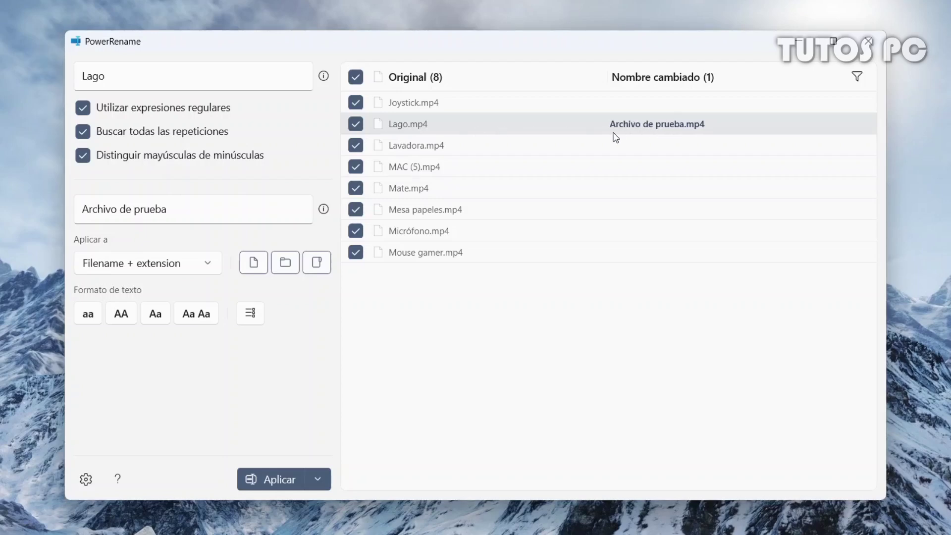
click(189, 268)
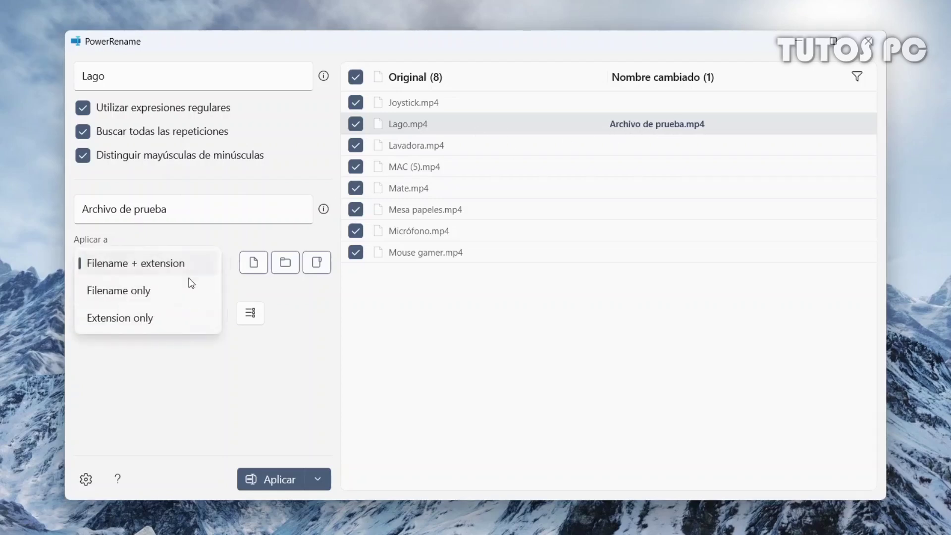
click(254, 287)
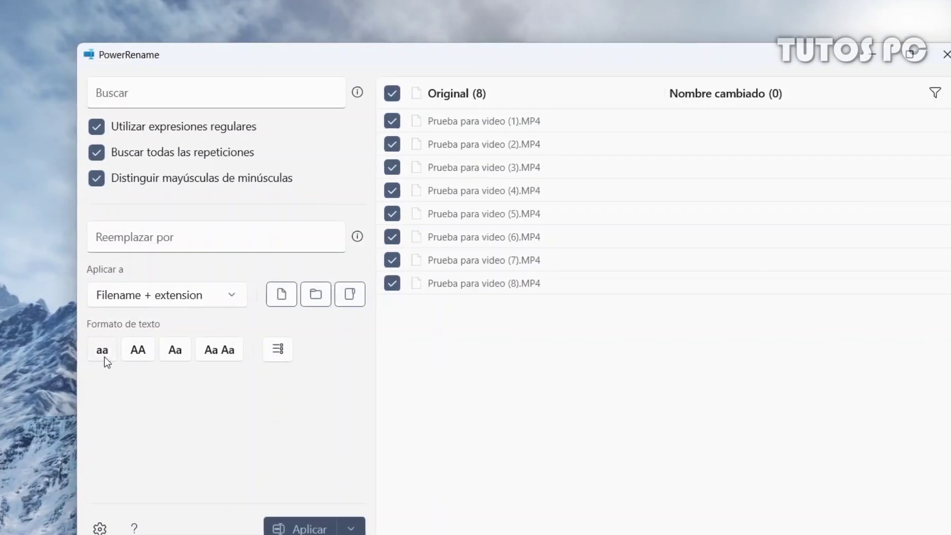
Preview the Prueba para video file names in lowercase, uppercase and initial-capital text formats.
click(97, 356)
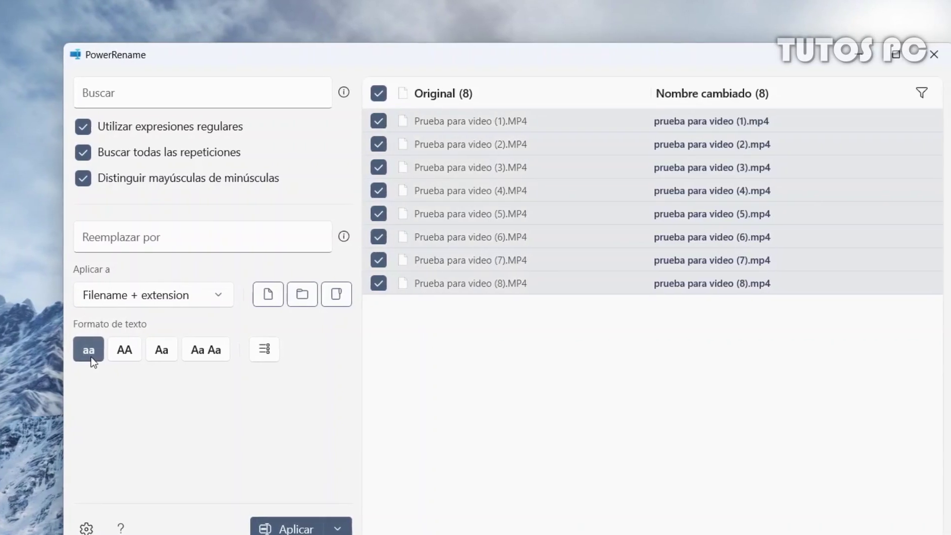
click(130, 355)
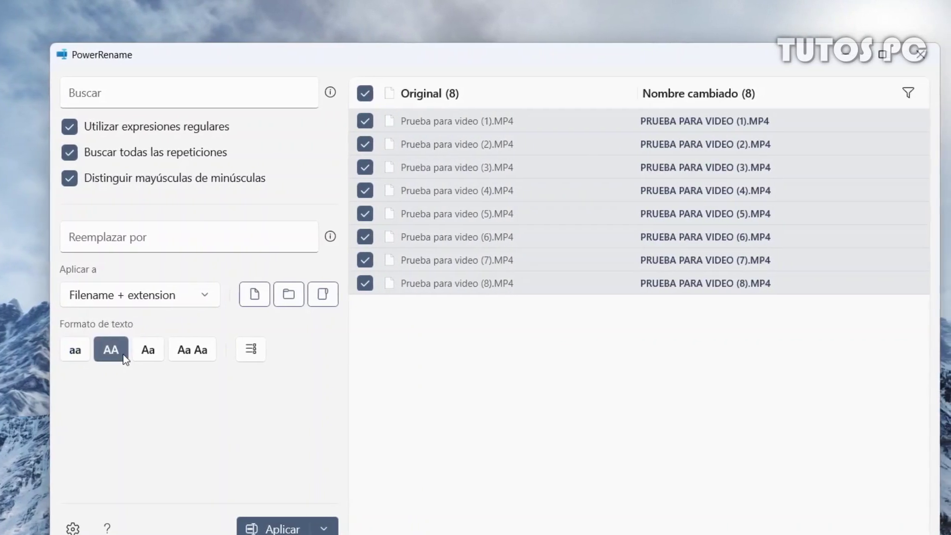
click(141, 355)
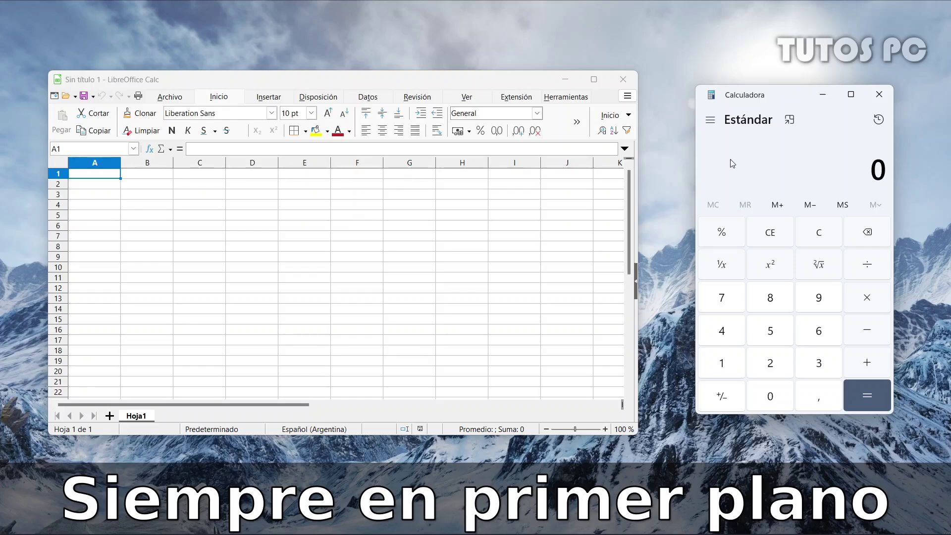
Pin the Calculator always on top and place it over the maximized LibreOffice Calc window.
key(super+ctrl+t)
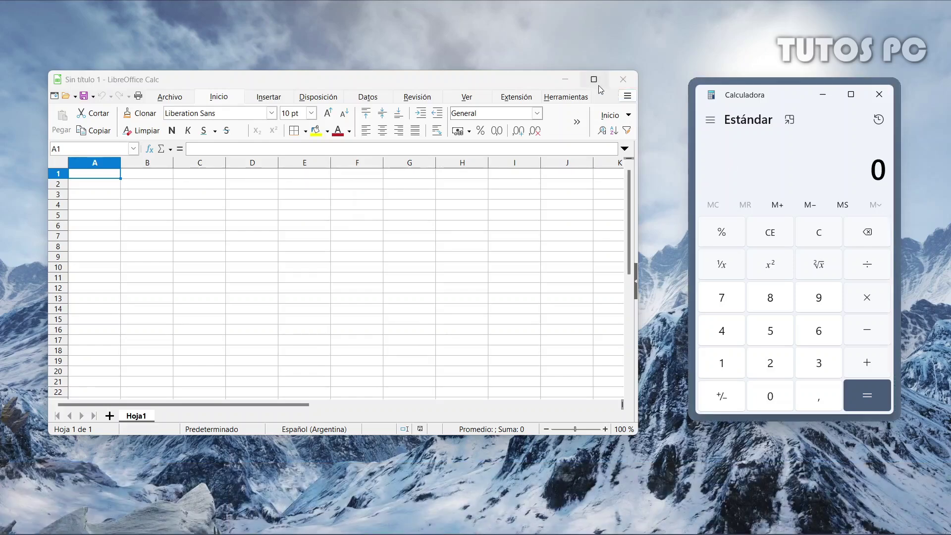
click(595, 82)
drag(741, 97, 602, 107)
Work in the spreadsheet behind the pinned Calculator by showing the Datos and Disposición tools and selecting a block of cells.
click(320, 23)
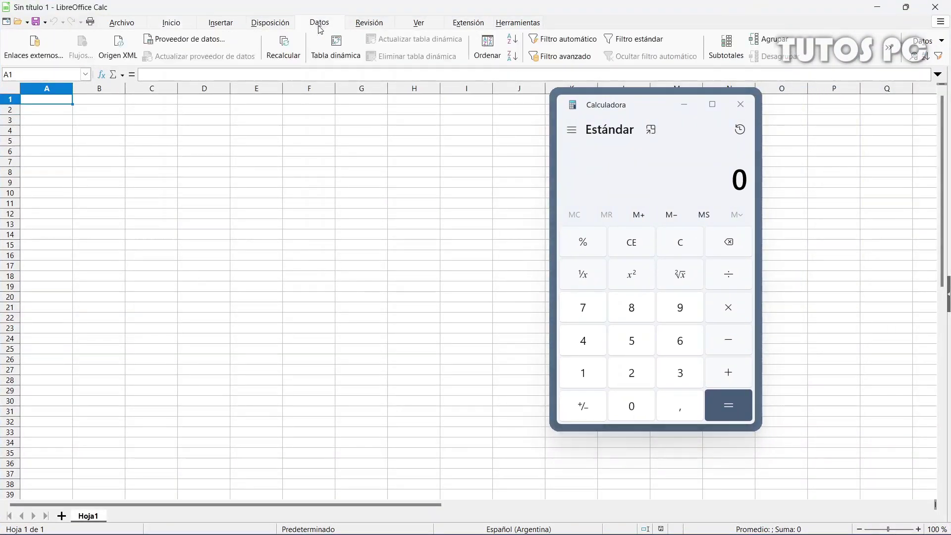
click(270, 22)
drag(183, 132, 467, 367)
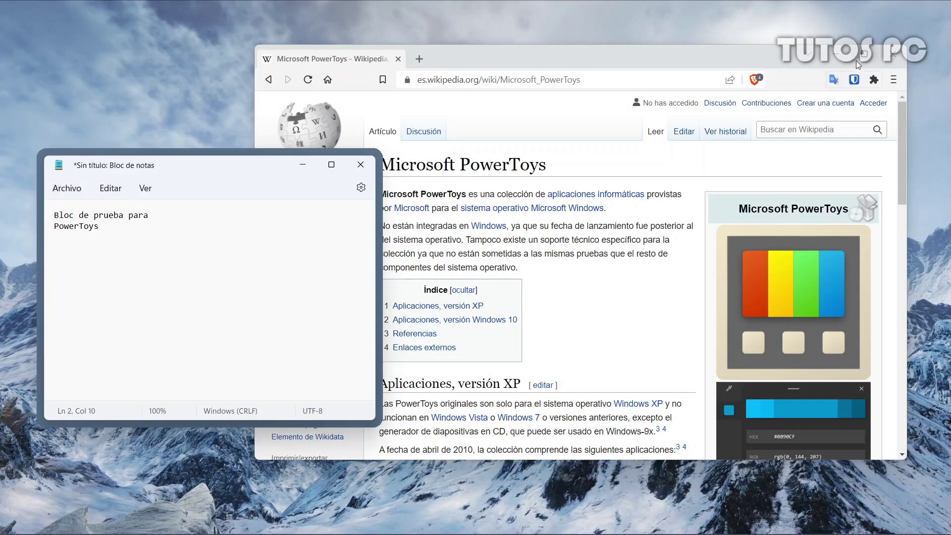
Place the pinned Notepad window over the maximized Microsoft PowerToys Wikipedia page and select article text behind it.
click(857, 64)
drag(237, 174, 742, 215)
scroll(477, 233, down, 5)
scroll(477, 233, down, 3)
scroll(477, 232, up, 3)
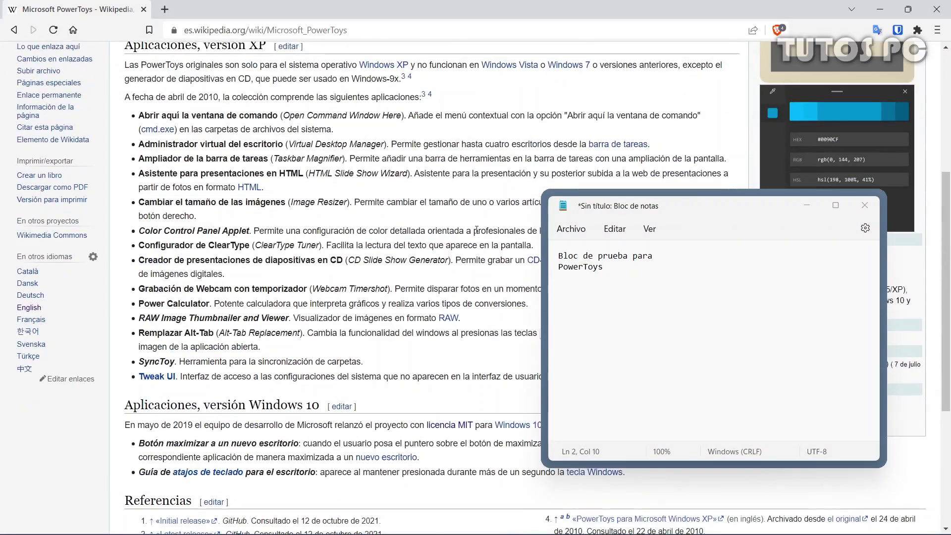
scroll(476, 230, up, 5)
drag(160, 326, 434, 455)
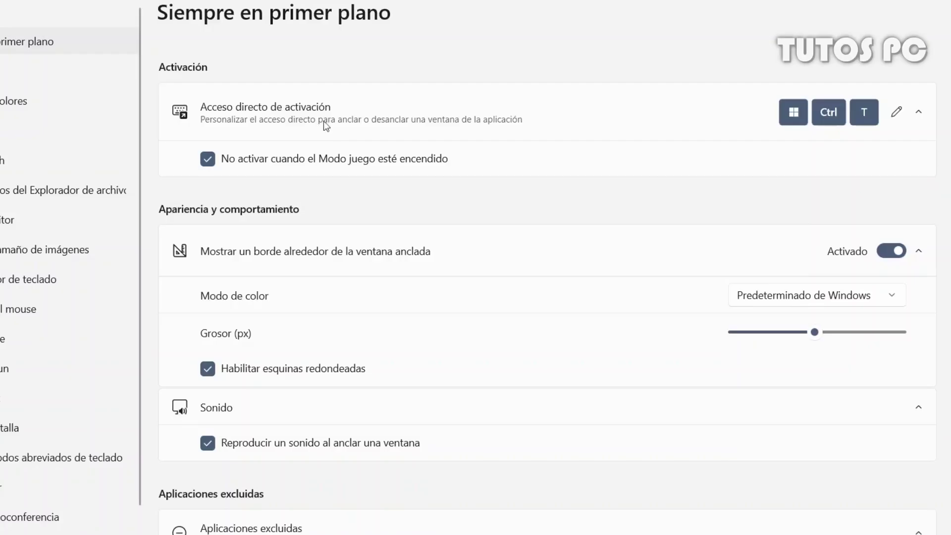
Pin the Calculator over the CoinGecko Bitcoin page and switch the price chart behind it to 7d and then 14d.
click(793, 116)
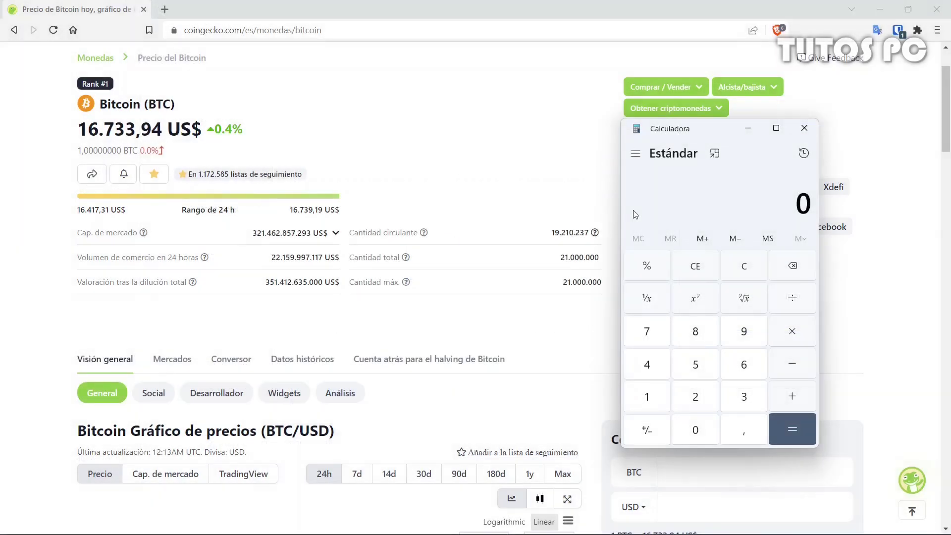
key(ctrl+super+t)
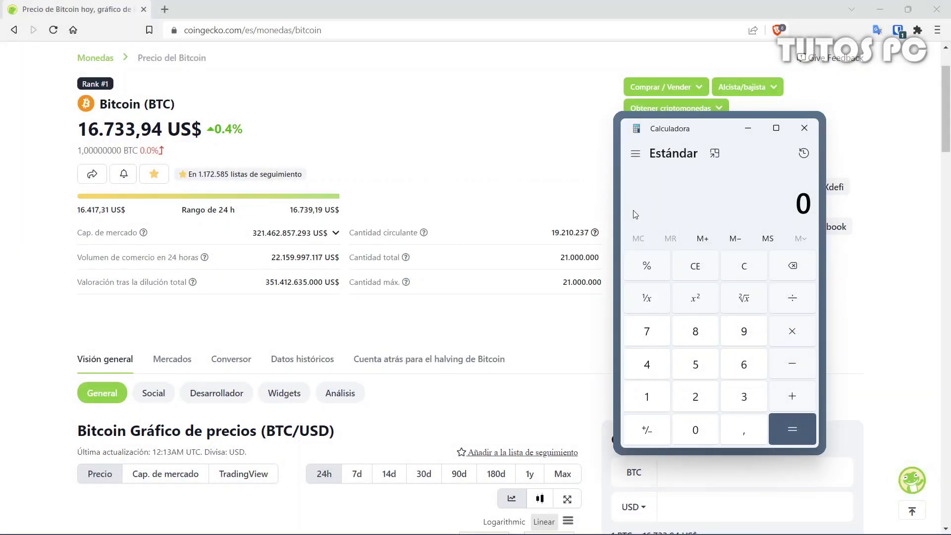
mouse_move(667, 132)
mouse_down()
mouse_move(697, 119)
mouse_move(679, 134)
mouse_up()
scroll(36, 208, down, 5)
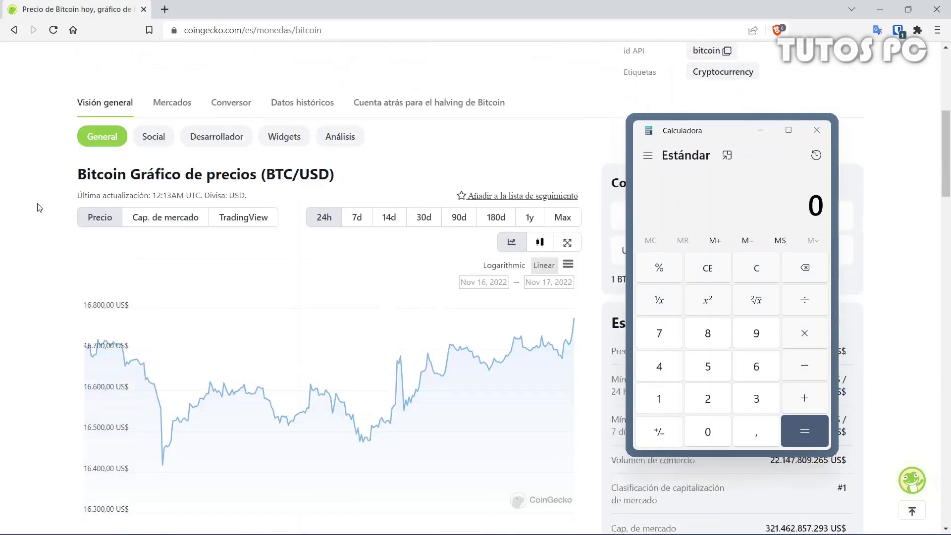
click(366, 171)
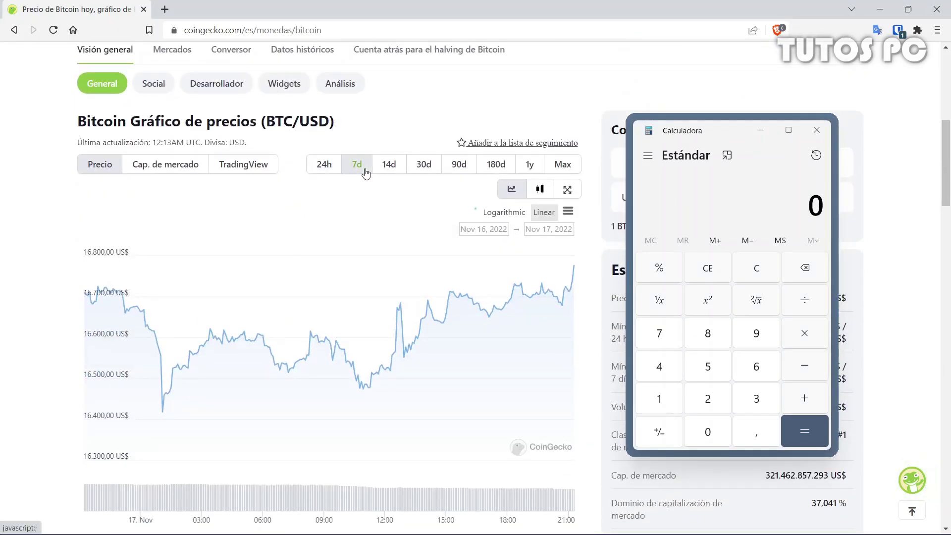
click(391, 171)
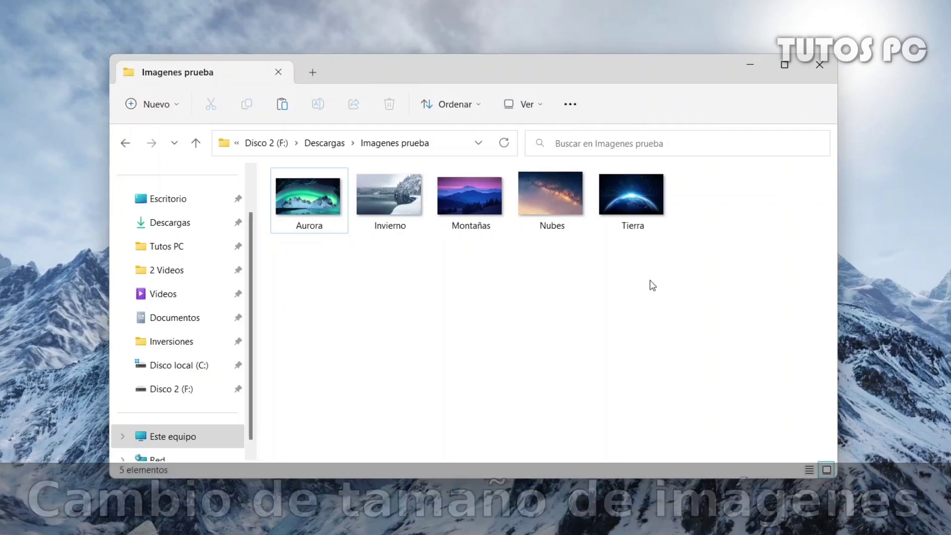
Select all the images in Imagenes prueba and open them in Image Resizer with Cambiar tamaño de imágenes.
drag(657, 305, 310, 198)
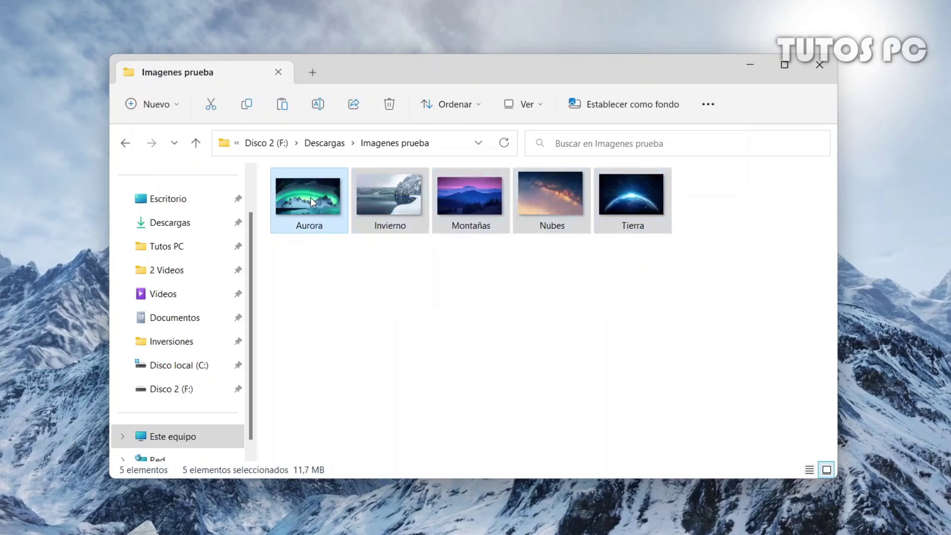
right_click(310, 197)
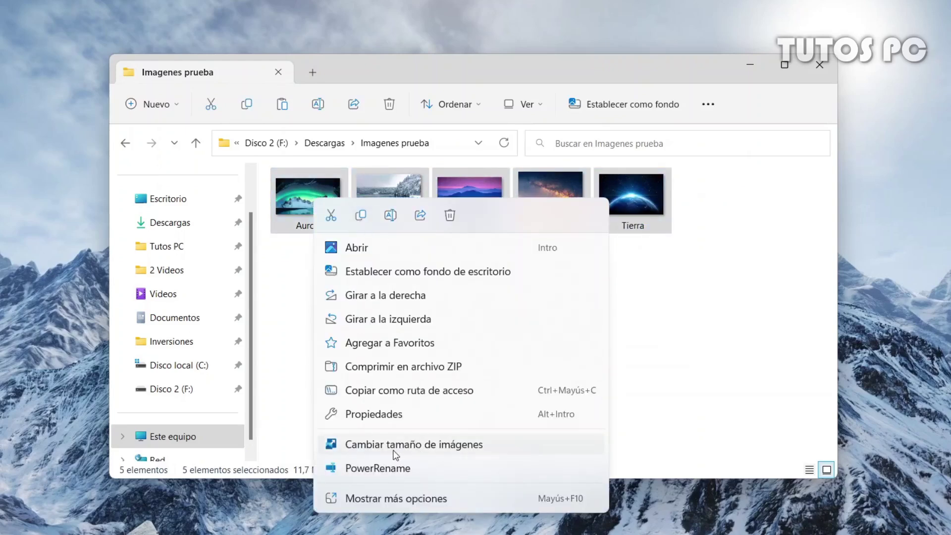
click(434, 447)
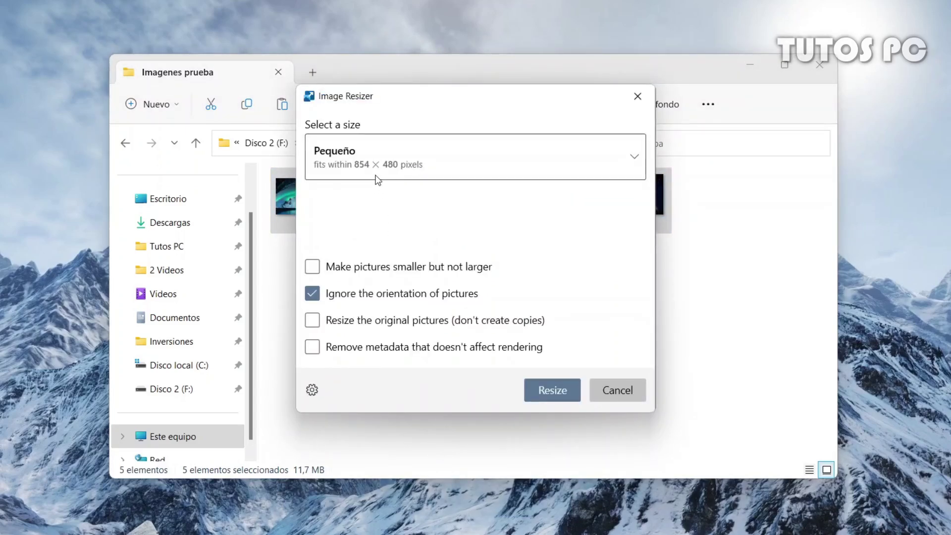
Choose the Custom size in Image Resizer and look through its resize types and units.
click(376, 175)
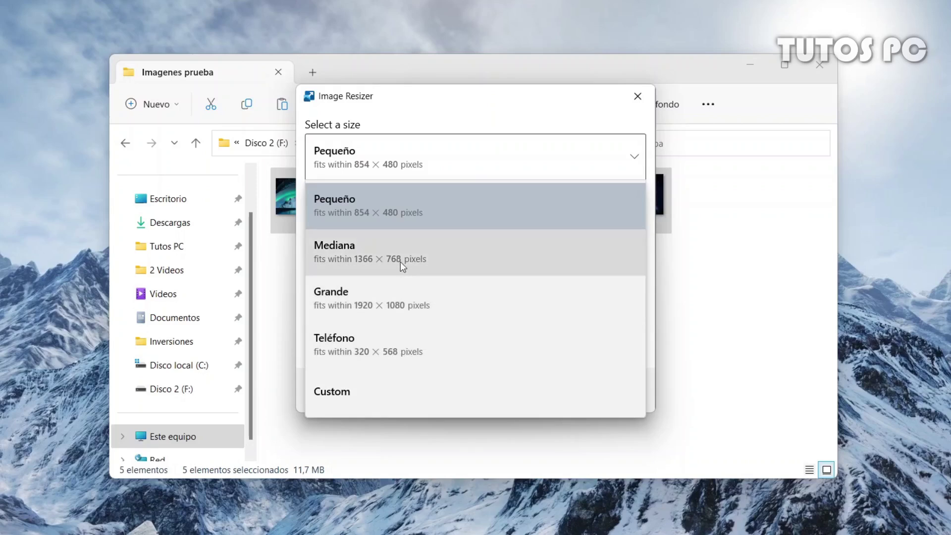
click(370, 397)
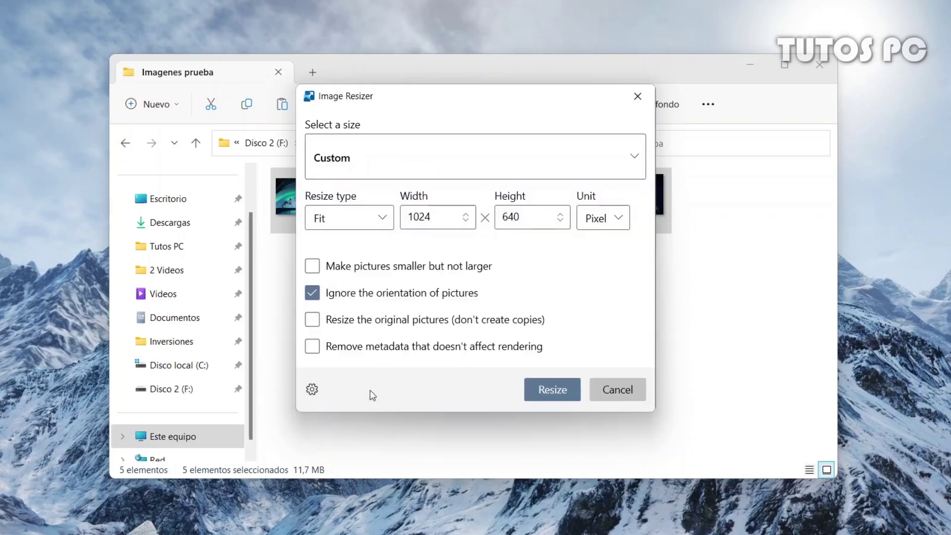
click(380, 221)
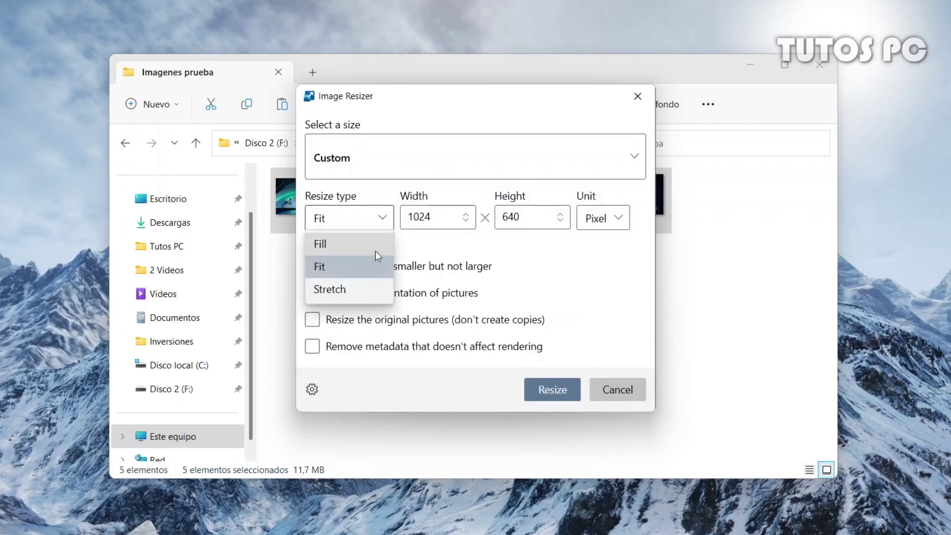
click(425, 232)
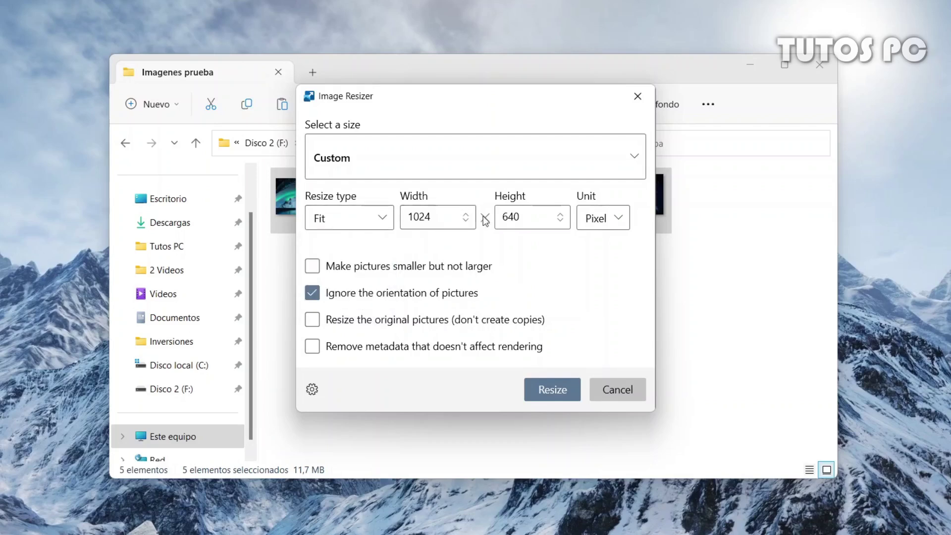
click(609, 219)
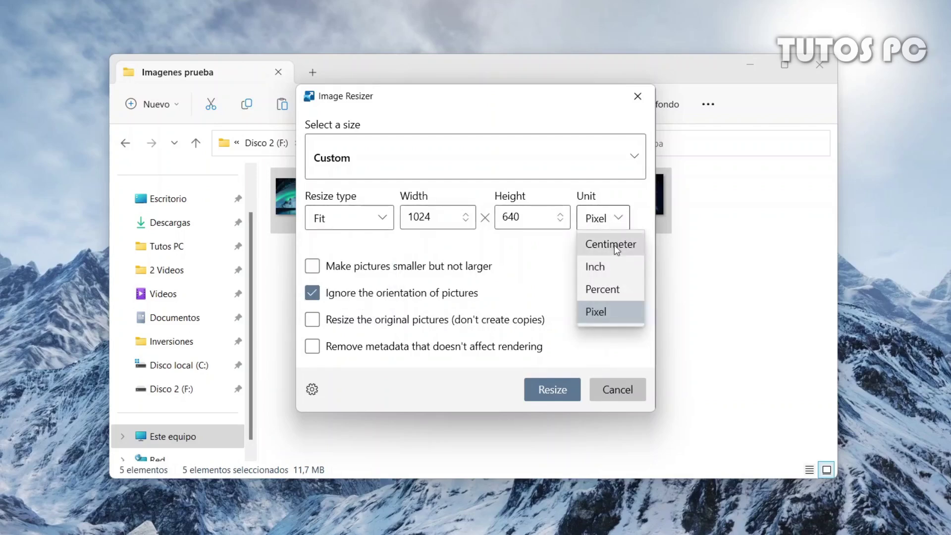
click(552, 263)
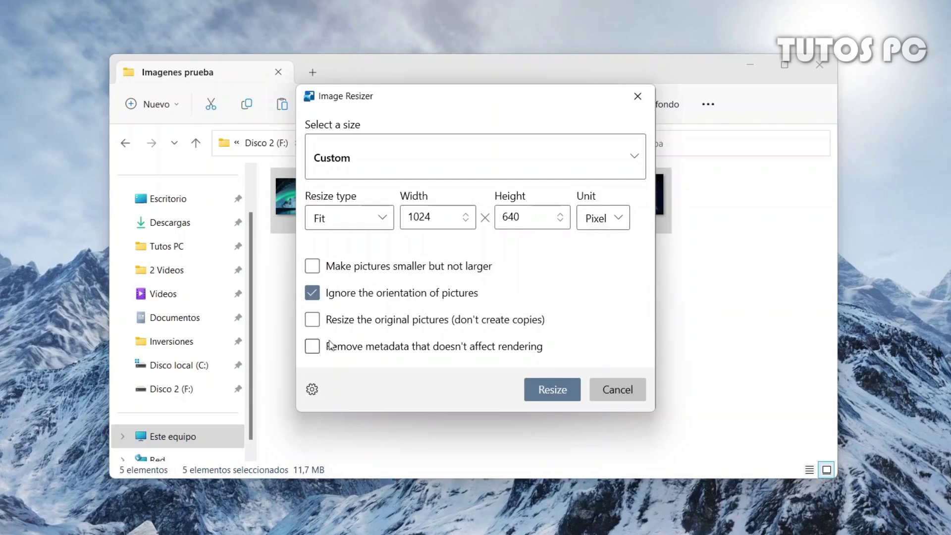
click(466, 170)
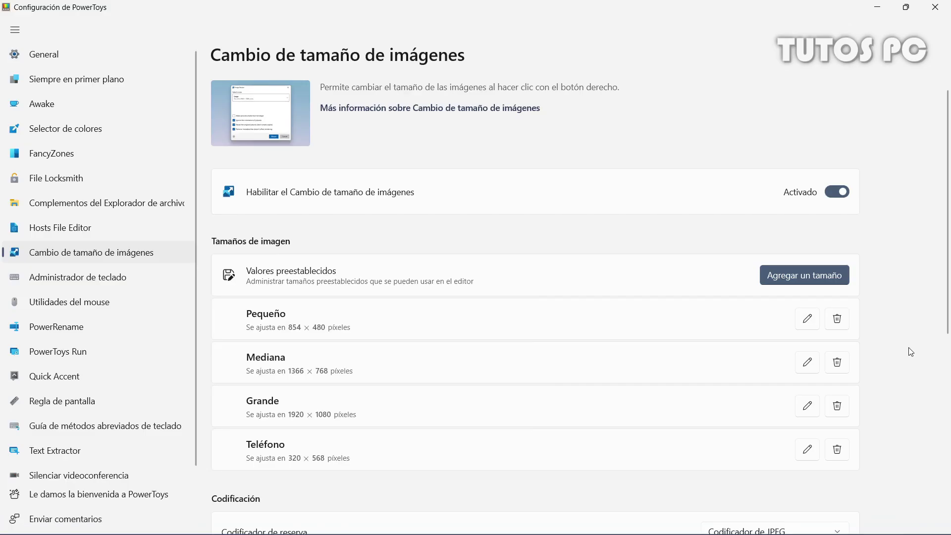
Add a new image size preset in the Cambio de tamaño de imágenes settings and open it for editing.
click(834, 285)
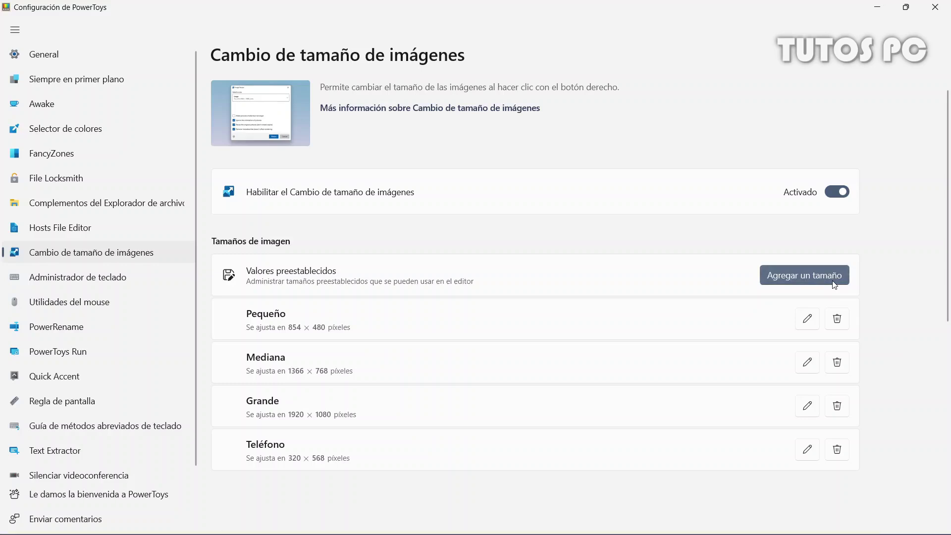
scroll(792, 425, down, 2)
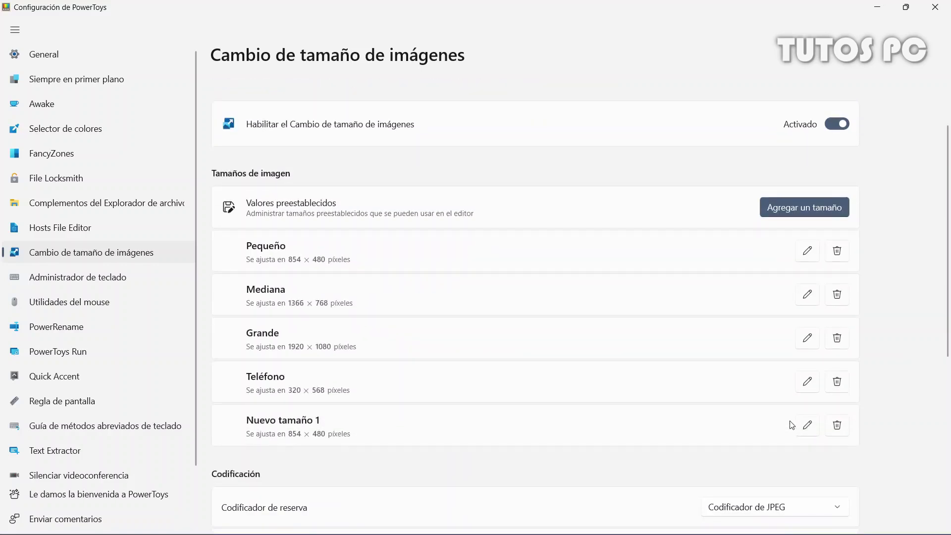
click(810, 424)
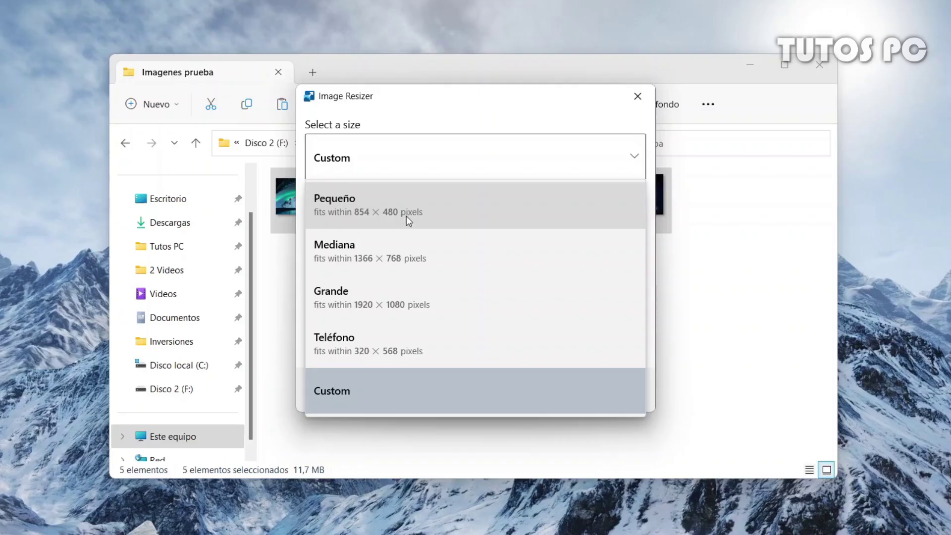
Resize the selected images to the Pequeño size of 854 × 480 pixels as copies and compare them with the originals.
click(406, 216)
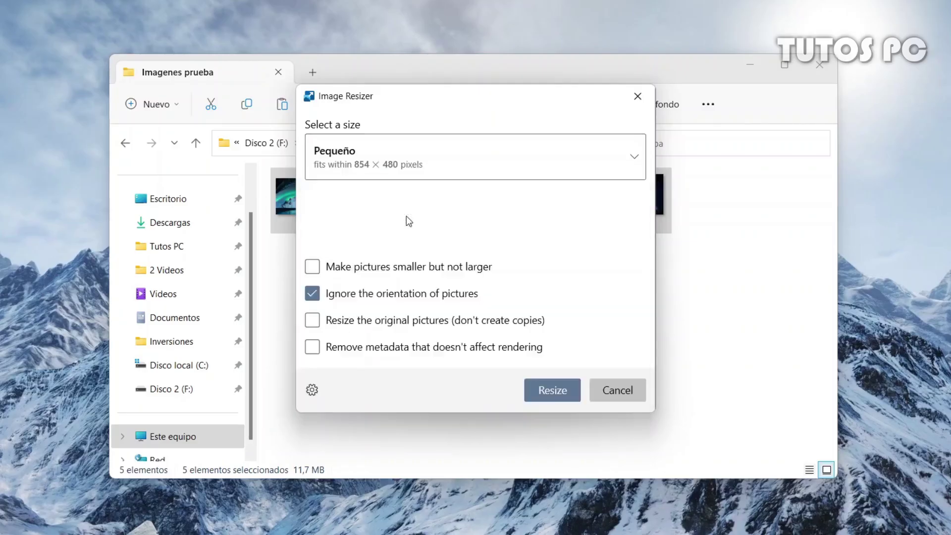
click(567, 391)
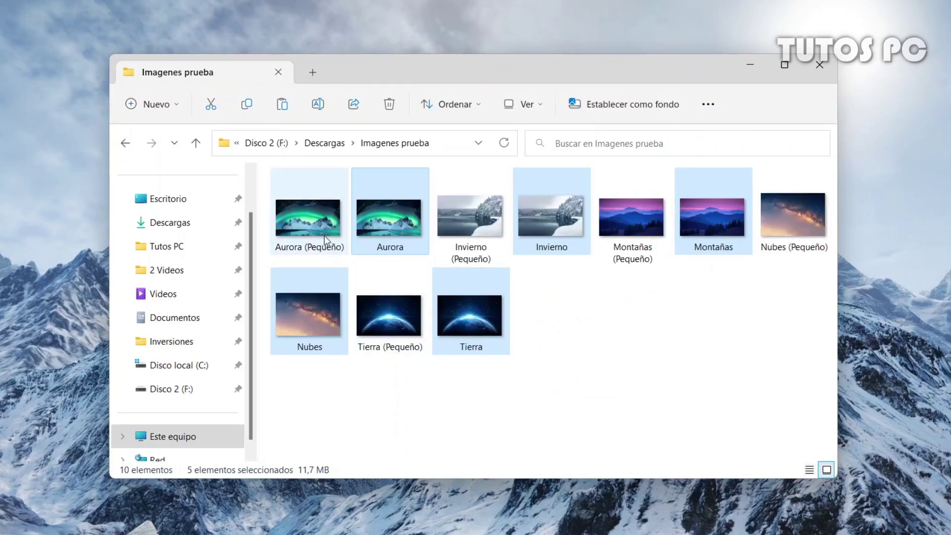
mouse_move(324, 236)
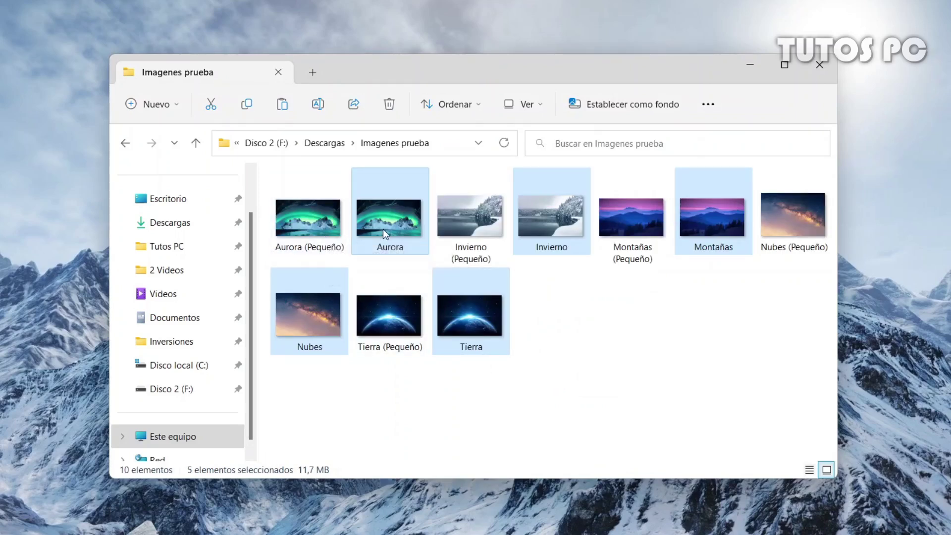
mouse_move(383, 232)
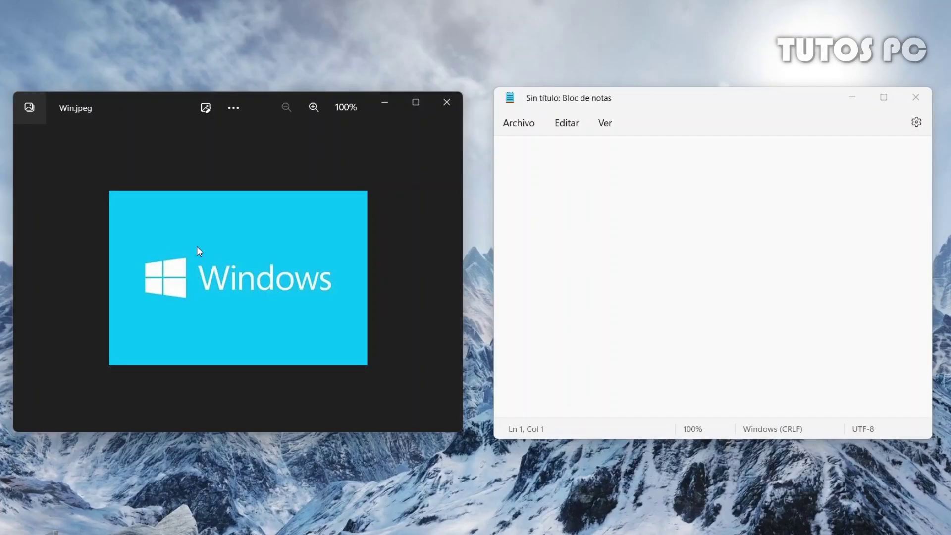
Capture the word "Windows" from the Win.jpeg image with Text Extractor and paste it into the empty Bloc de notas document.
key(super+shift+t)
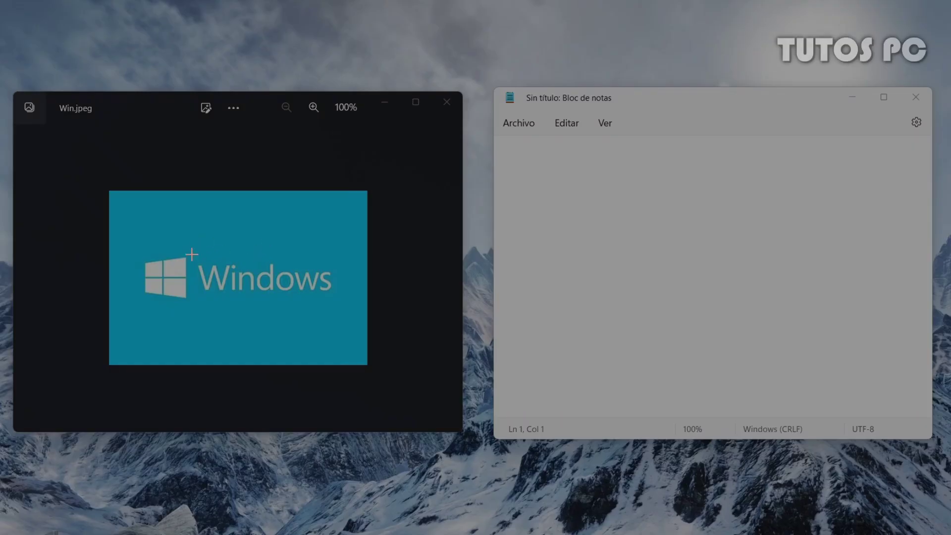
drag(193, 257, 346, 296)
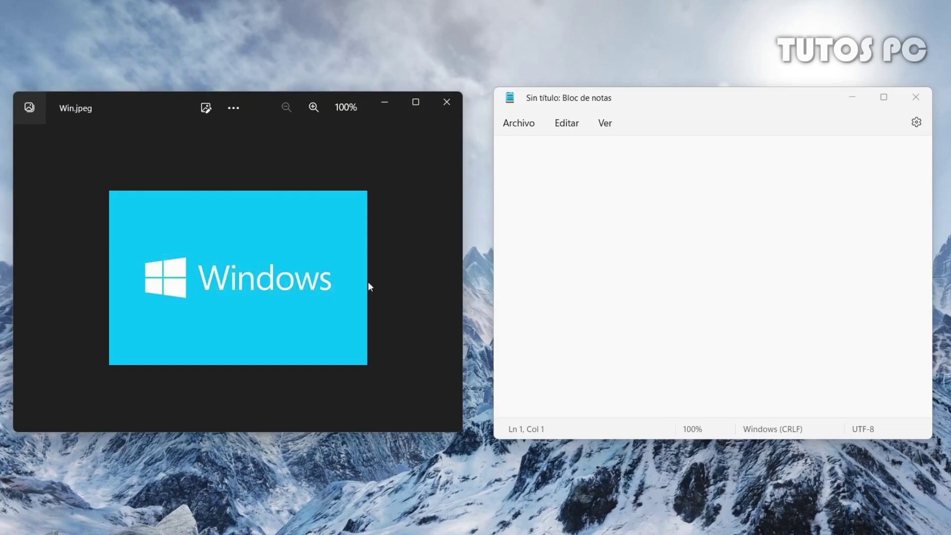
click(529, 182)
text(Windows)
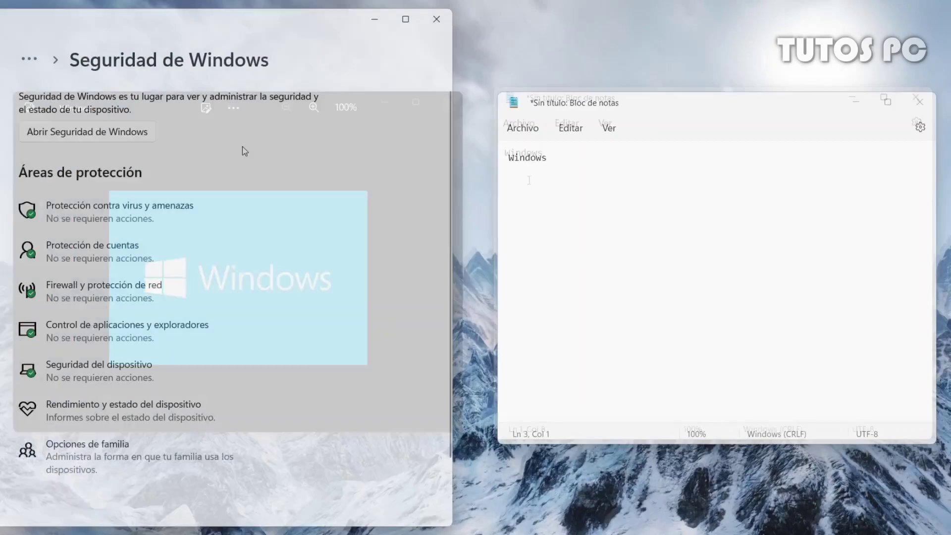
Extract the description under the Seguridad de Windows heading with Text Extractor and paste it below "Windows" in Bloc de notas.
key(super+shift+t)
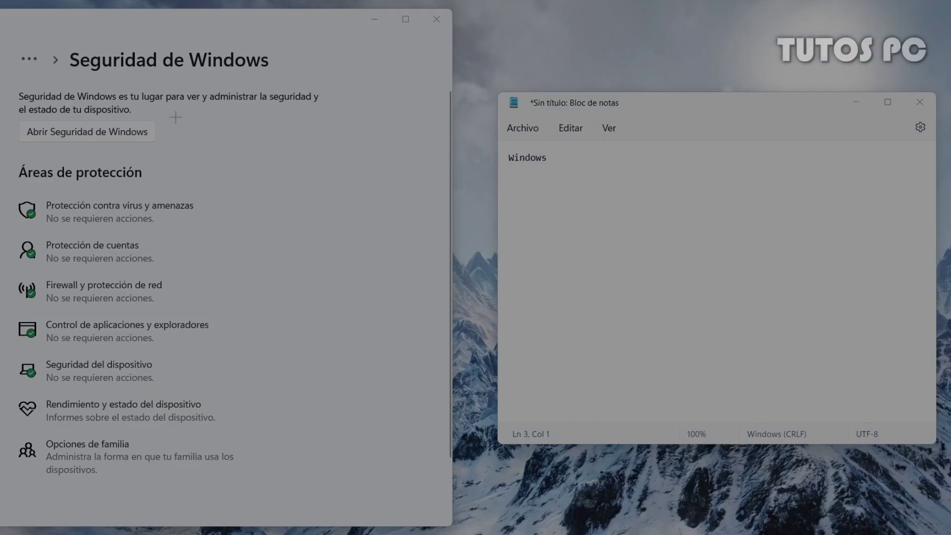
drag(13, 86, 327, 122)
click(636, 233)
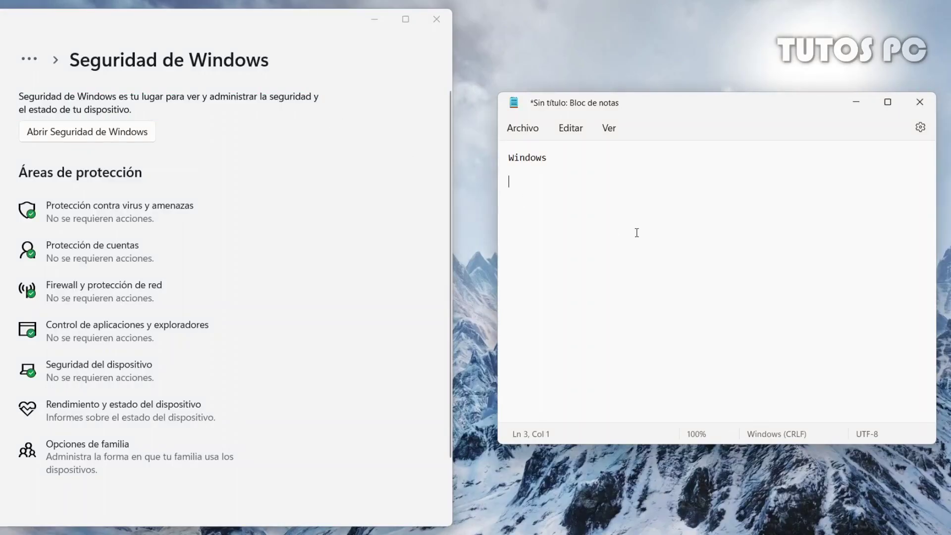
text(Seguridad de Windows es tu lugar para ver y administrar la seguridad y el estado de tu dispositivo.)
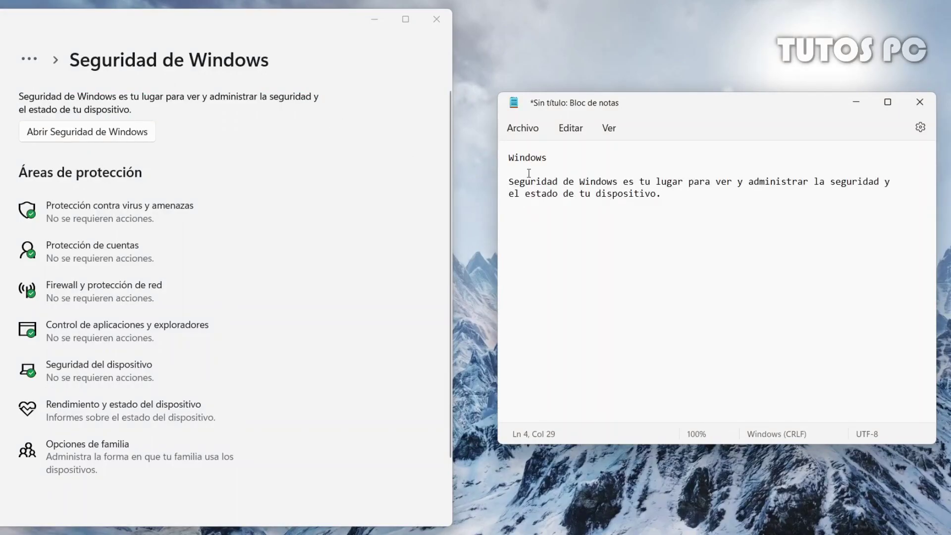
drag(510, 179, 662, 194)
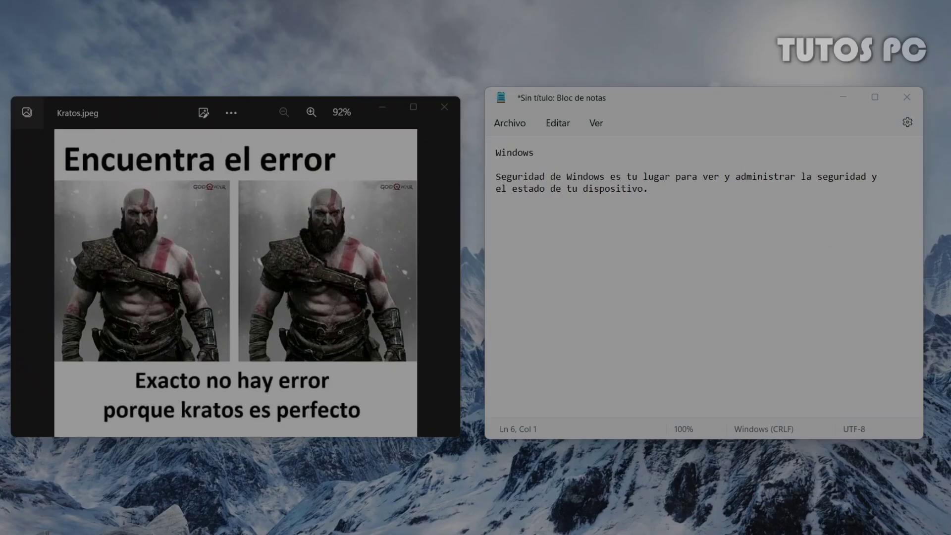
Extract the captions of the whole Kratos.jpeg image with Text Extractor and paste them at the end of the Bloc de notas text.
drag(60, 143, 376, 428)
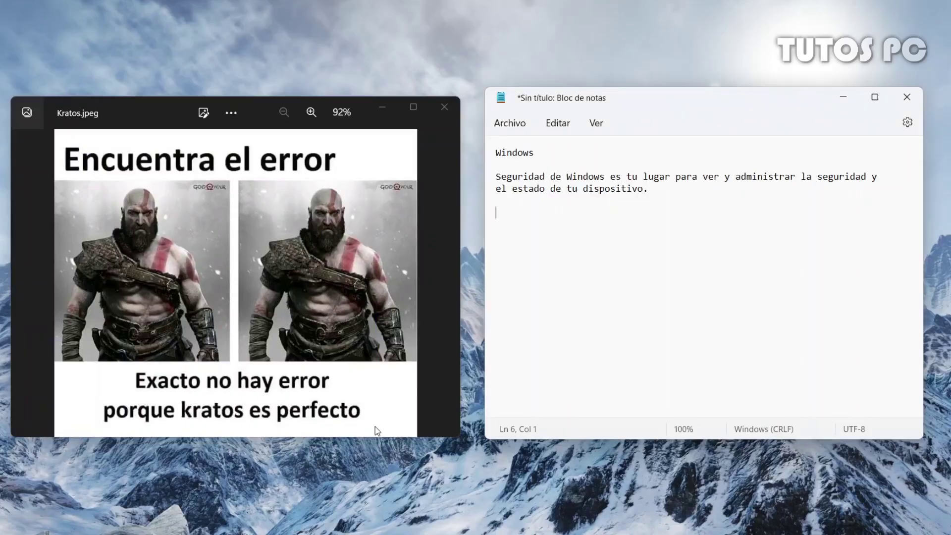
text(Encuentra eI error Exacto no hay error porque kratos es perfecto)
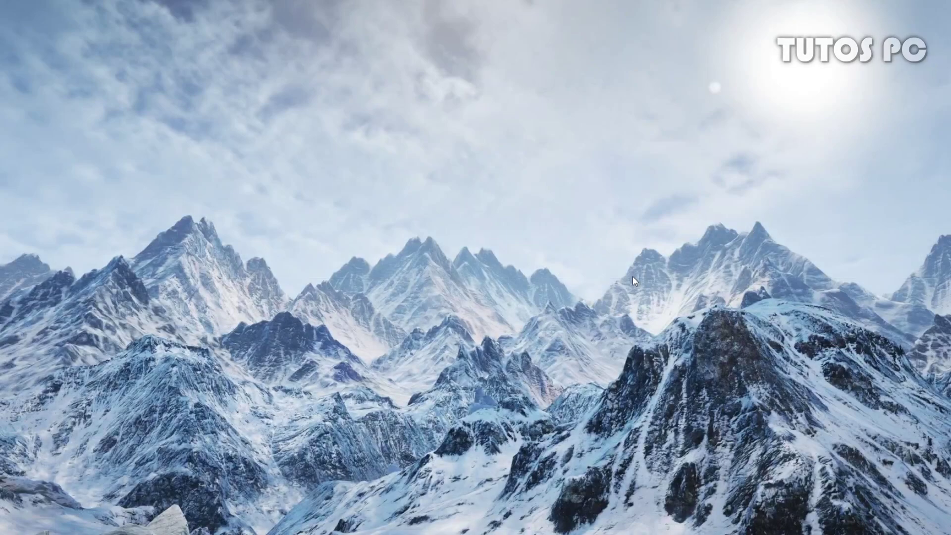
Open PowerToys Run, search for "libre", go through the LibreOffice results and clear the query.
key(alt+space)
text(libre)
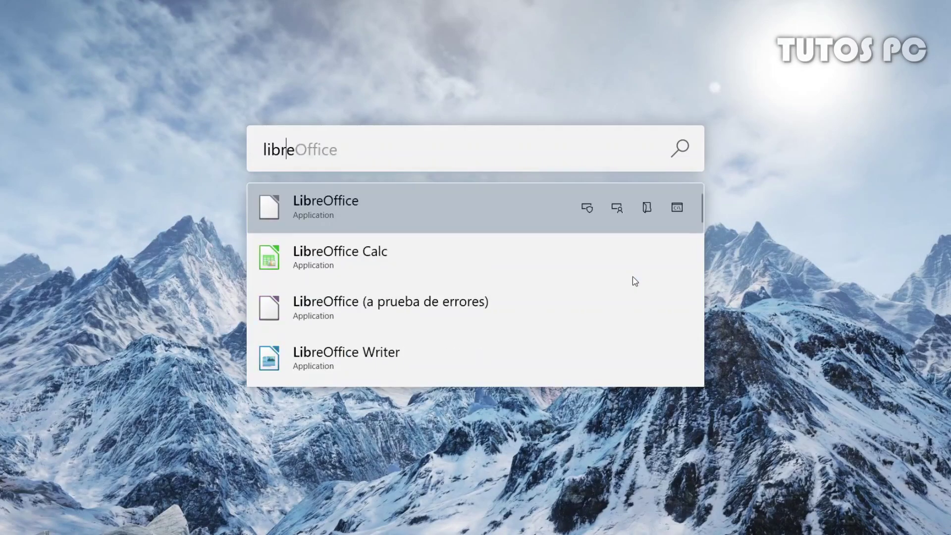
key(Down)
key(Down)
key(Down)
key(BackSpace)
key(BackSpace)
key(BackSpace)
key(BackSpace)
key(BackSpace)
key(BackSpace)
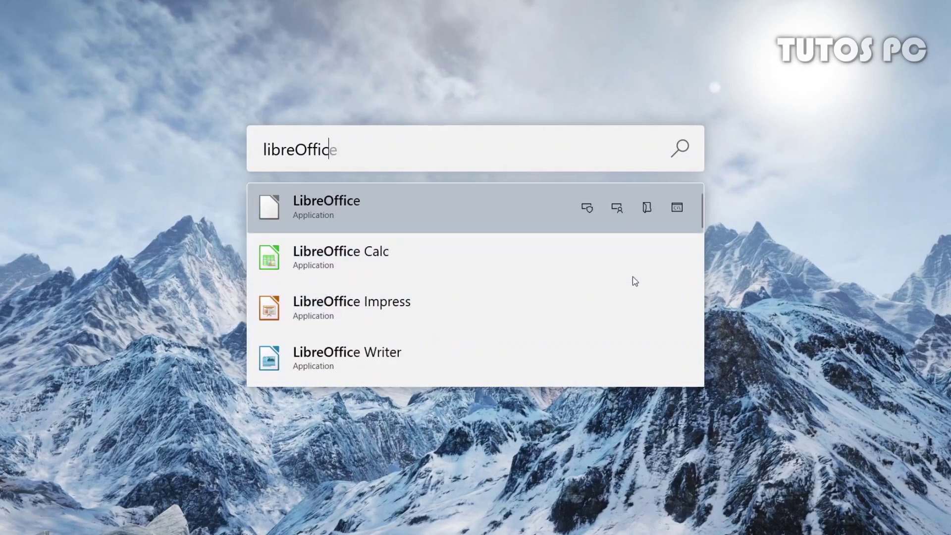
Search PowerToys Run for "connect", go through the results and clear the query.
text(connect)
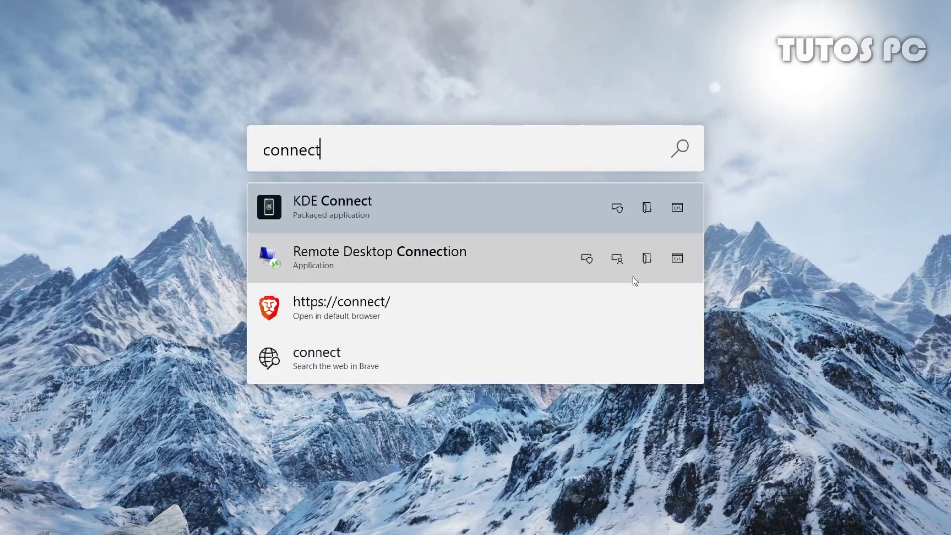
key(Down)
key(Up)
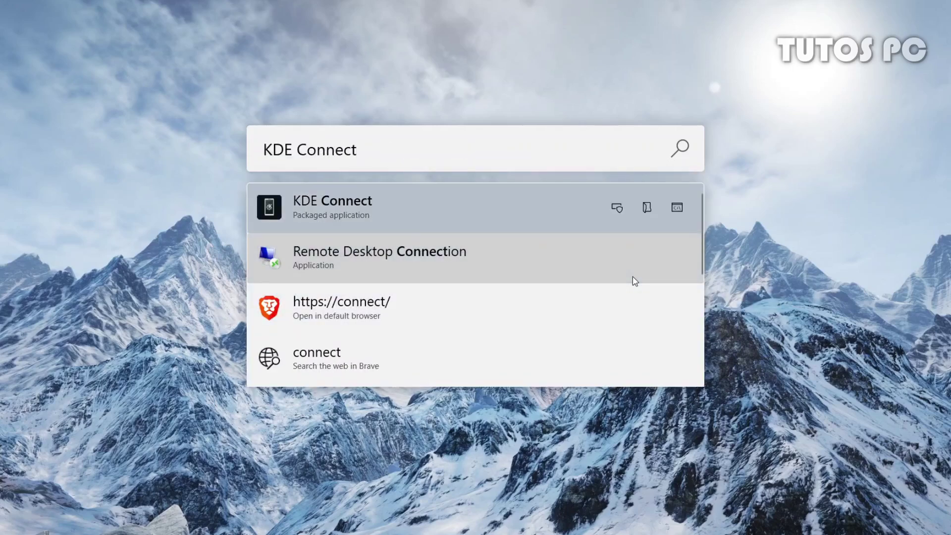
key(BackSpace)
key(BackSpace)
key(BackSpace)
key(BackSpace)
key(BackSpace)
key(BackSpace)
key(BackSpace)
key(BackSpace)
key(BackSpace)
key(BackSpace)
key(BackSpace)
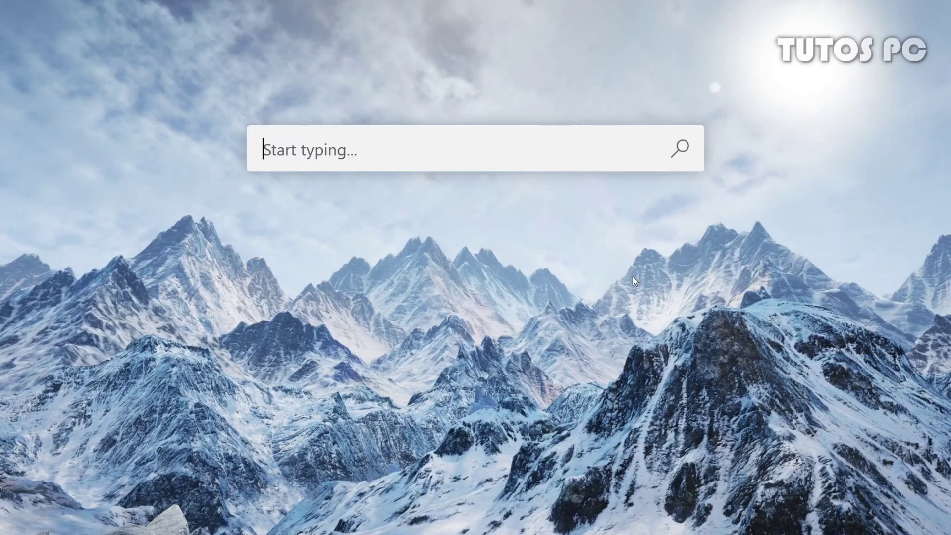
Search for files with the PowerToys Run query "?windows" and clear it.
text(?win)
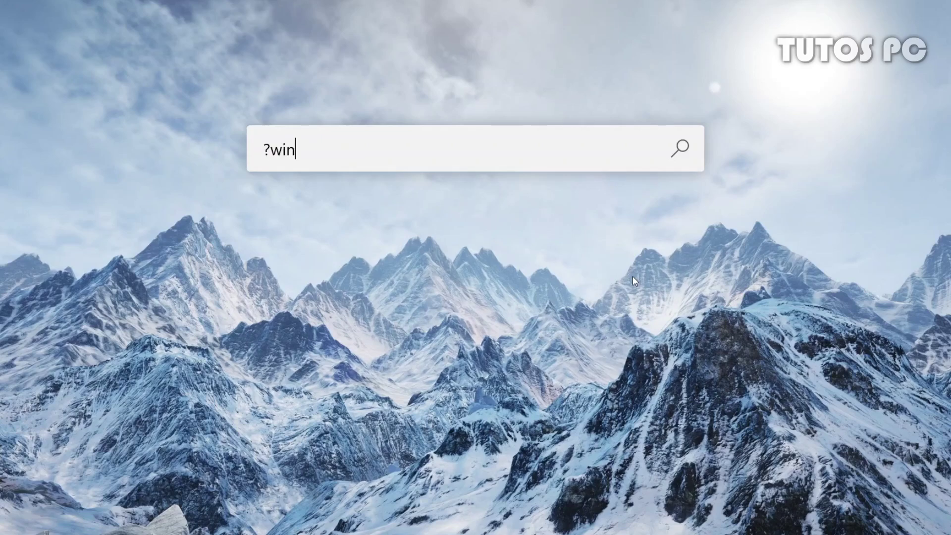
text(dows)
key(BackSpace)
key(BackSpace)
key(BackSpace)
key(BackSpace)
key(BackSpace)
key(BackSpace)
key(BackSpace)
key(BackSpace)
Search only applications with the PowerToys Run query ".windows", go through the results and clear the search.
text(.windows)
key(Down)
key(Down)
key(Down)
key(Up)
key(Up)
key(Up)
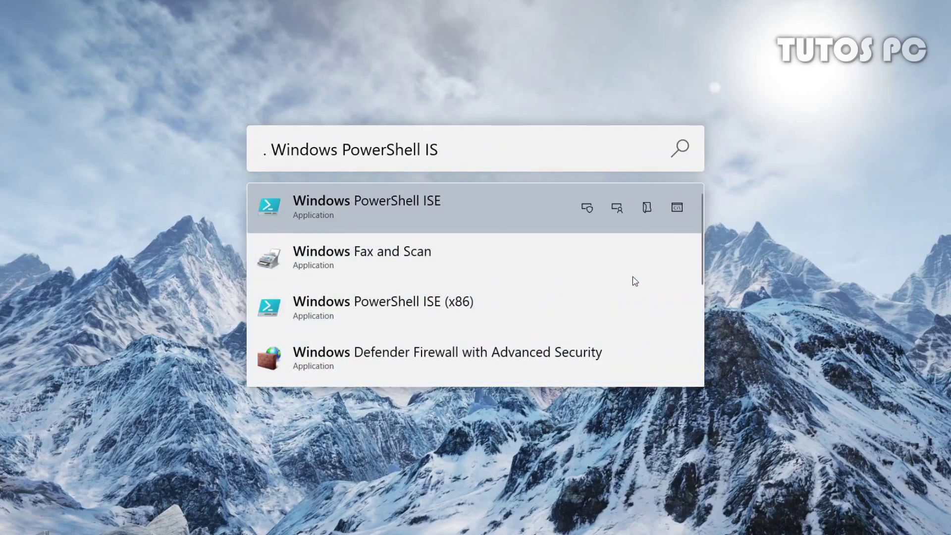
key(BackSpace)
key(BackSpace)
key(BackSpace)
key(BackSpace)
key(BackSpace)
key(BackSpace)
key(BackSpace)
key(BackSpace)
key(BackSpace)
key(BackSpace)
key(BackSpace)
key(BackSpace)
key(BackSpace)
key(BackSpace)
key(BackSpace)
key(BackSpace)
key(BackSpace)
key(BackSpace)
key(BackSpace)
key(BackSpace)
key(BackSpace)
key(BackSpace)
key(BackSpace)
key(BackSpace)
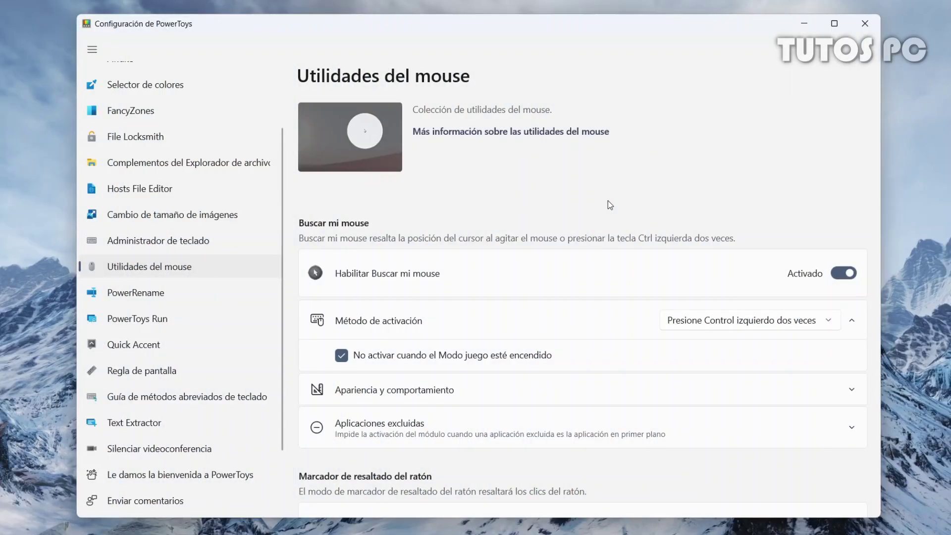
Try Buscar mi mouse by turning the pointer spotlight on and off at different places in the settings window.
key(ctrl)
key(ctrl)
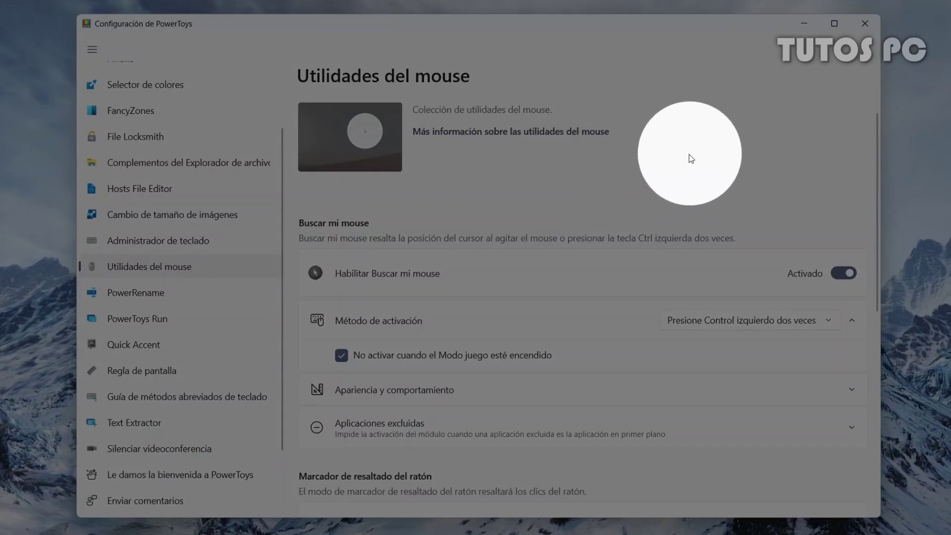
key(ctrl)
key(ctrl)
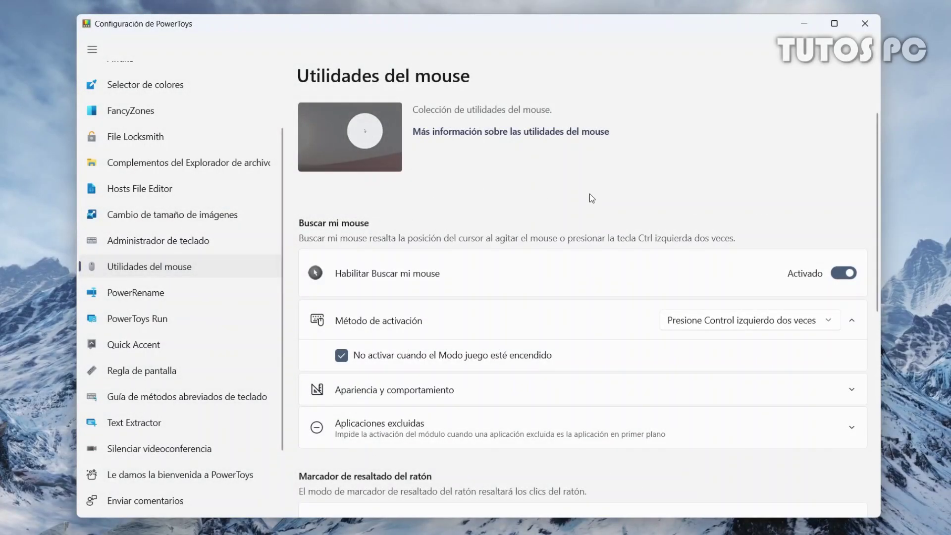
key(ctrl)
key(ctrl)
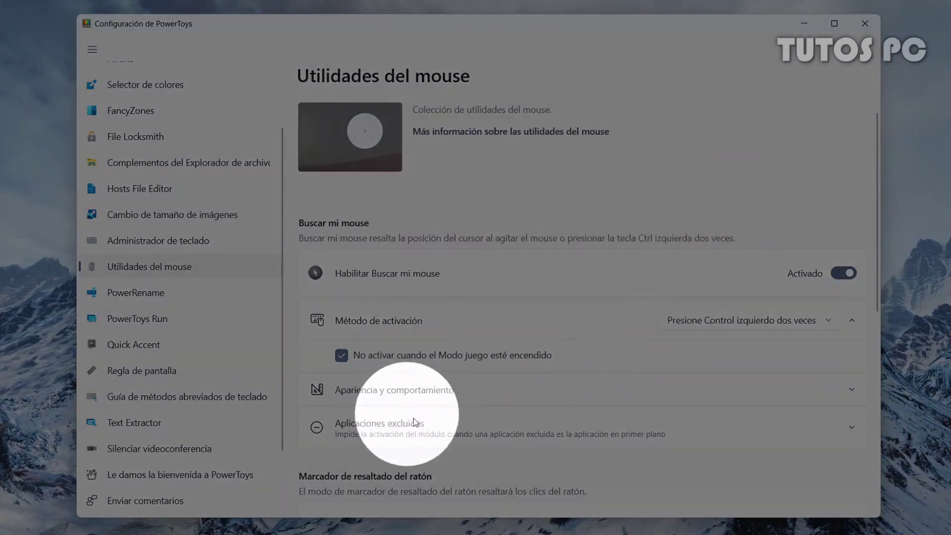
Review the Marcador de resaltado del ratón options and show the Cruces del puntero del mouse around the pointer.
scroll(609, 315, down, 5)
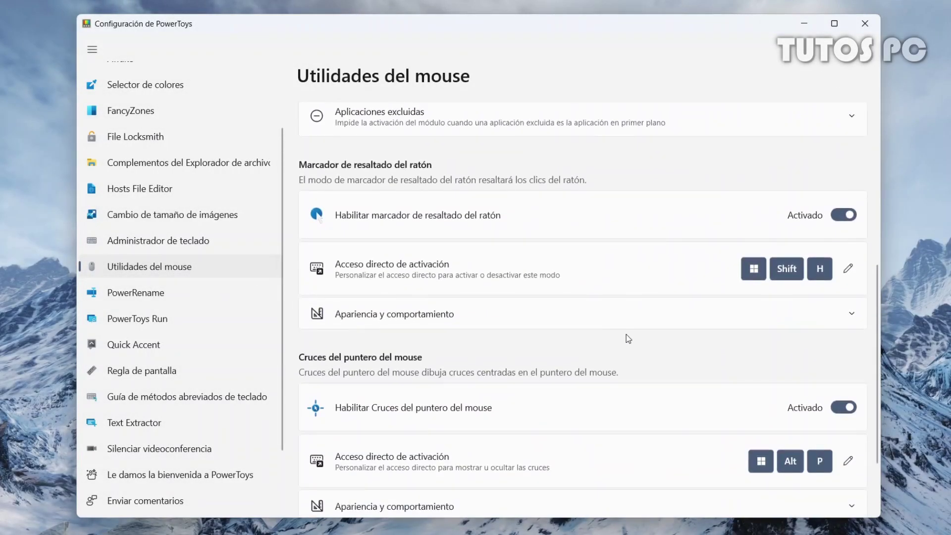
click(666, 337)
scroll(713, 339, down, 4)
key(super+alt+p)
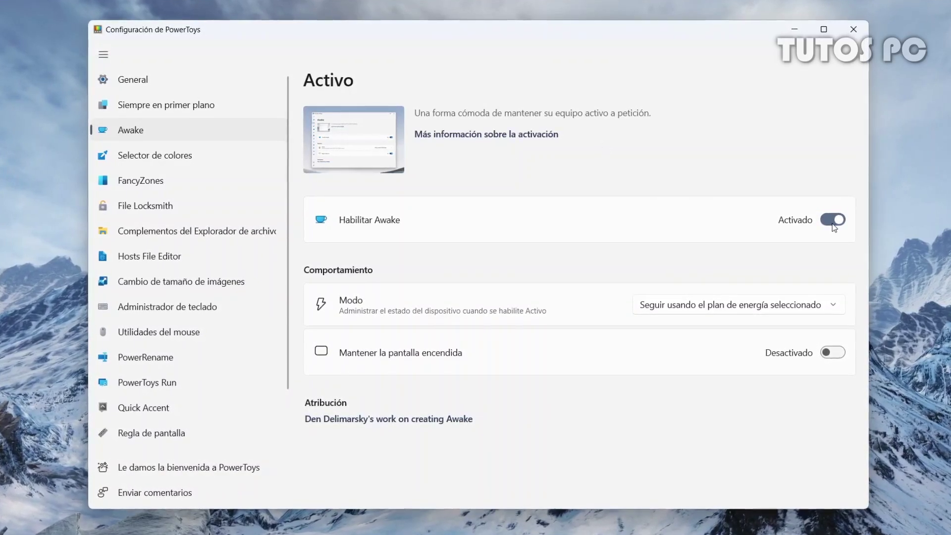
Check the available Awake modes, keep Seguir usando el plan de energía seleccionado and switch the Mantener la pantalla encendida option.
click(761, 308)
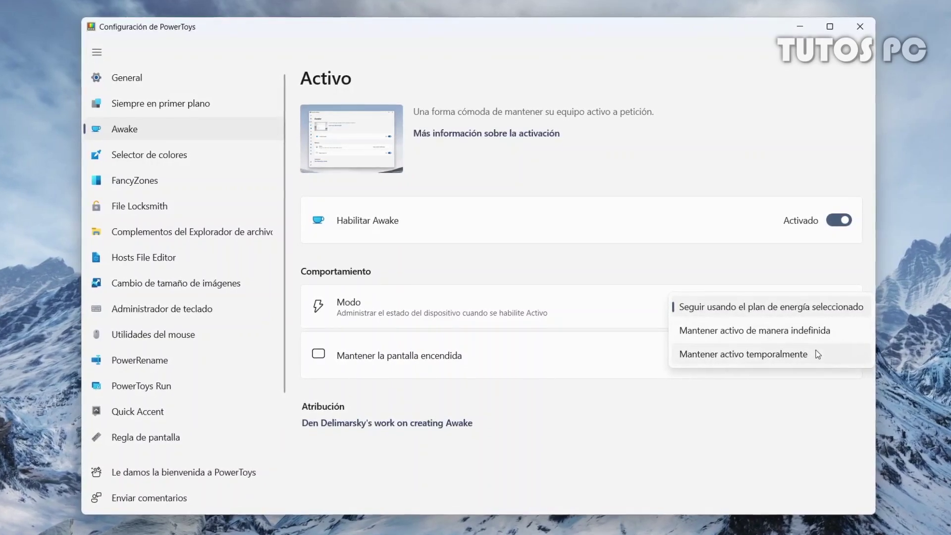
click(793, 395)
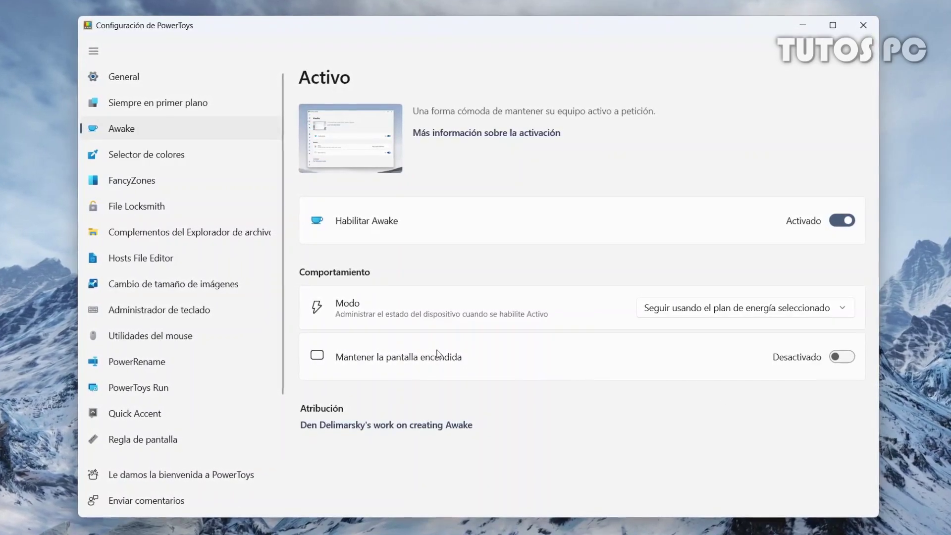
click(844, 359)
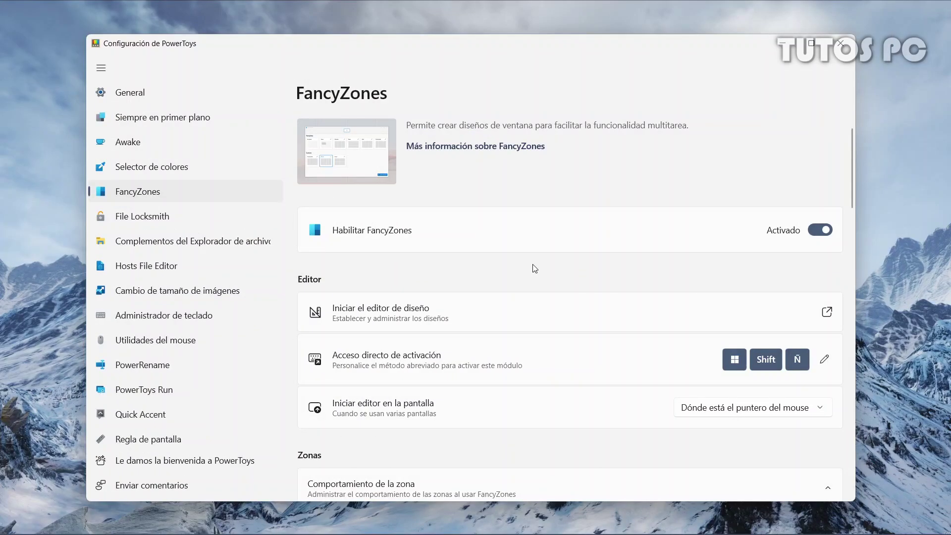
Snap the Escritorio window into the left FancyZones zone and move the PowerToys settings window between the middle and right zones.
scroll(533, 263, down, 2)
scroll(536, 269, down, 6)
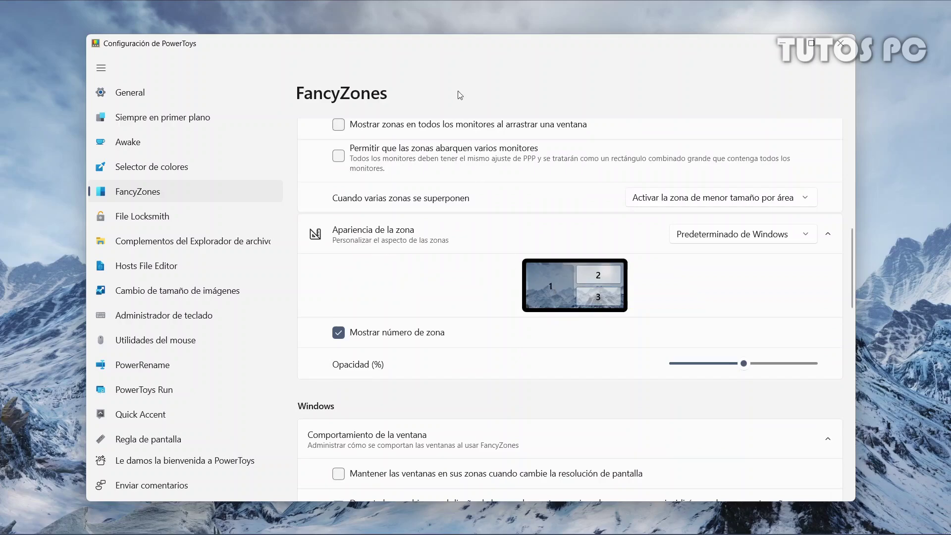
drag(486, 49, 356, 173)
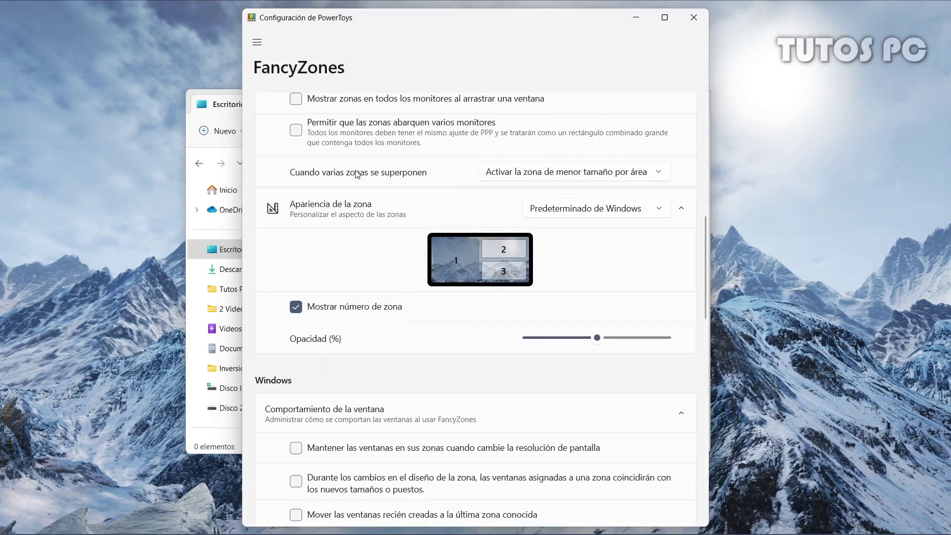
drag(386, 20, 767, 82)
drag(554, 96, 153, 93)
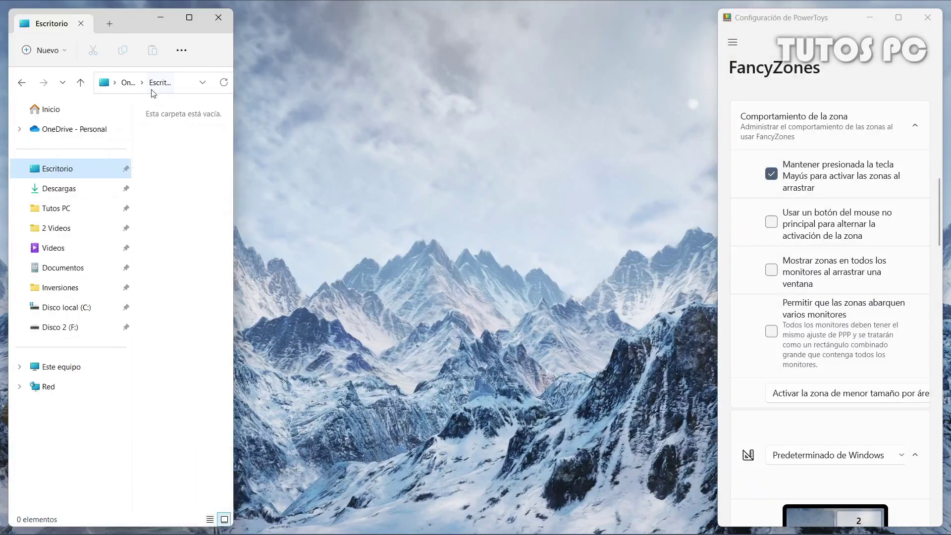
drag(753, 23, 509, 55)
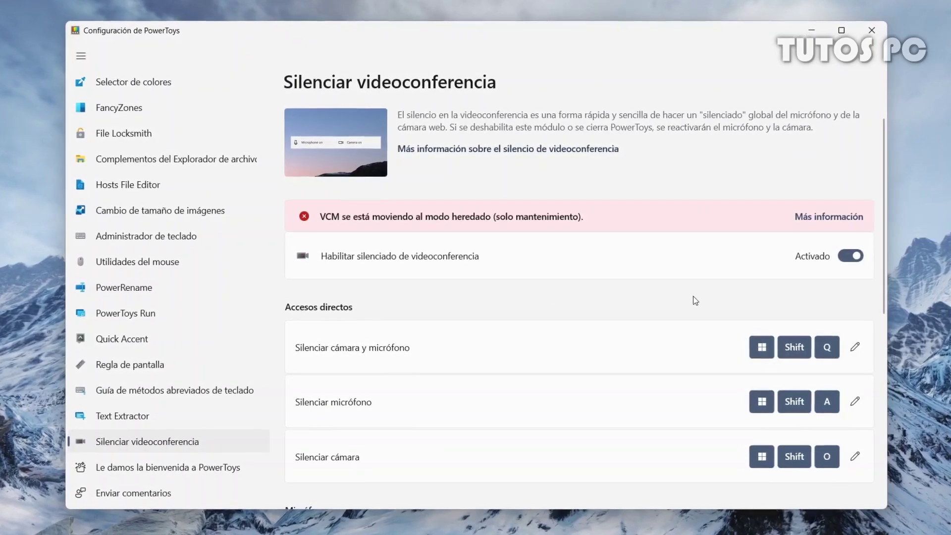
Look through the Silenciar videoconferencia settings and the Selector de colores activation, default format and editor color formats.
scroll(694, 297, down, 3)
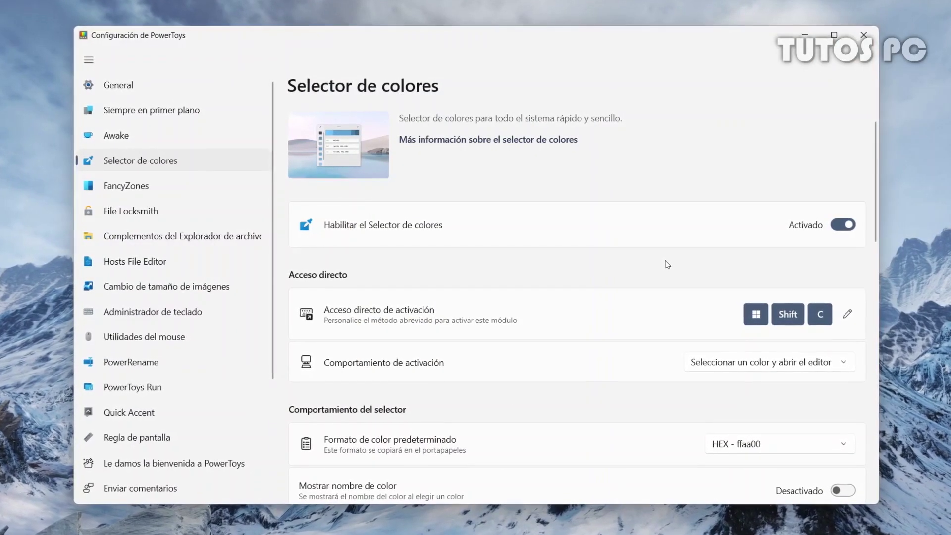
scroll(668, 262, down, 3)
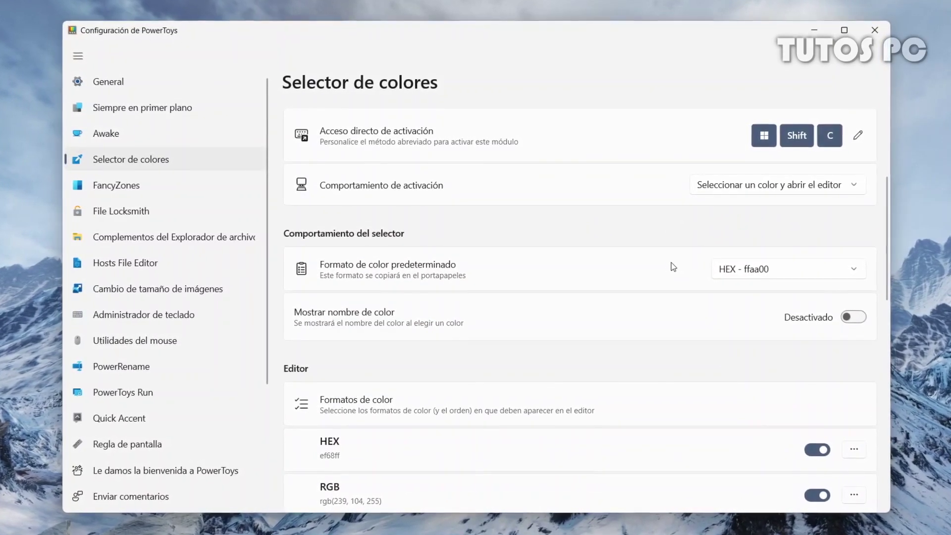
scroll(672, 267, down, 1)
scroll(672, 262, down, 4)
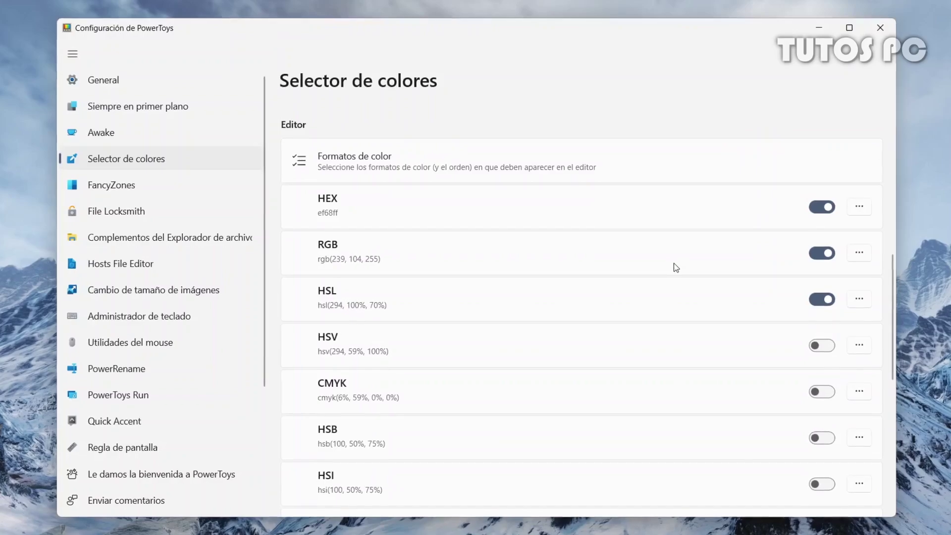
scroll(677, 266, down, 5)
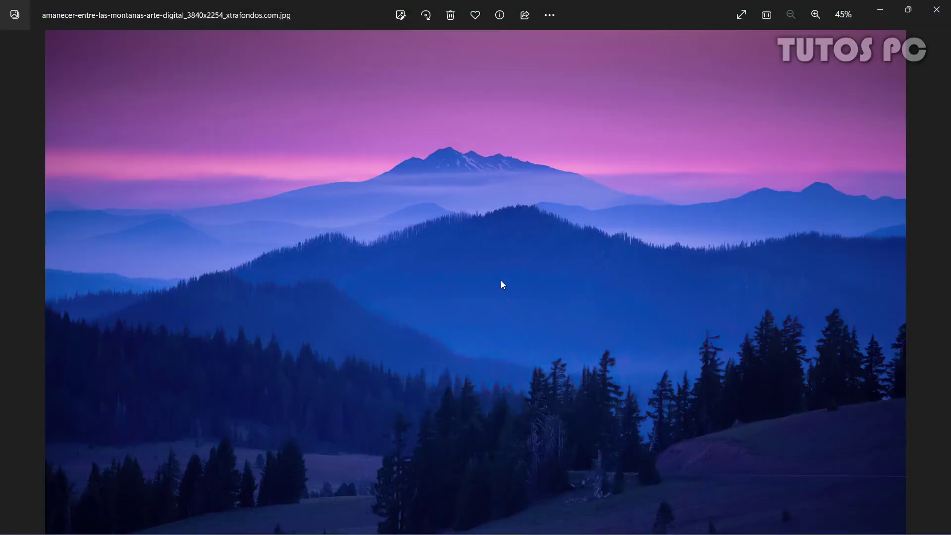
Pick the blue of the middle hills in the mountain sunrise image with Selector de colores and open its editor.
key(super+shift+c)
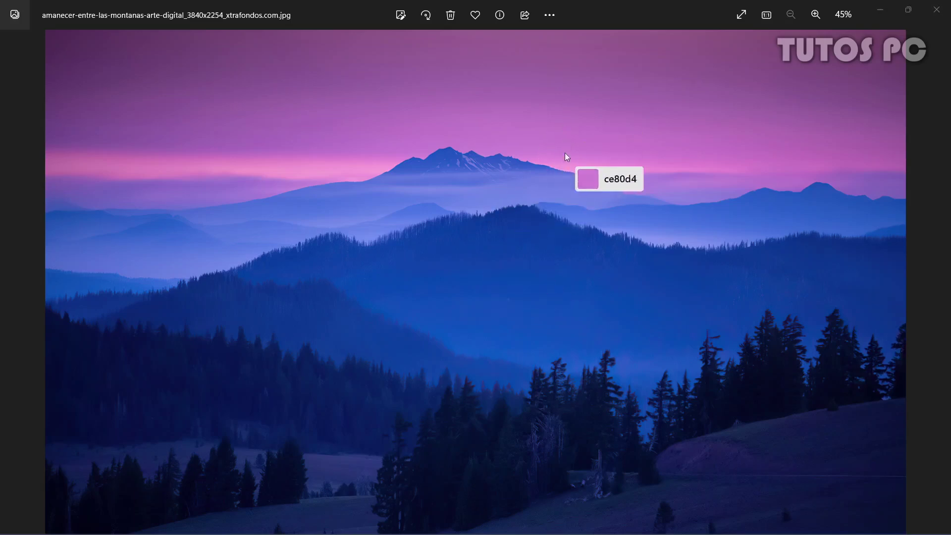
click(533, 264)
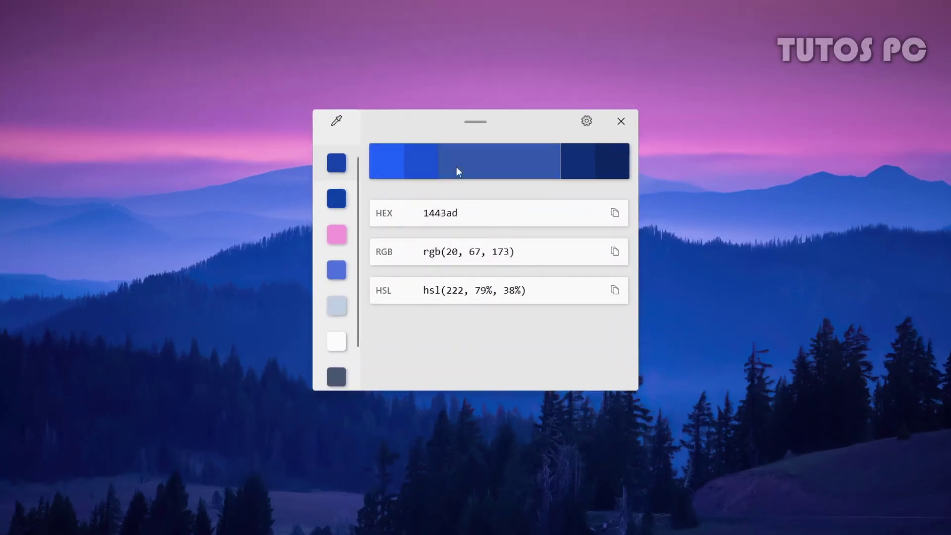
Copy the HEX value of the picked blue from the color editor.
click(611, 225)
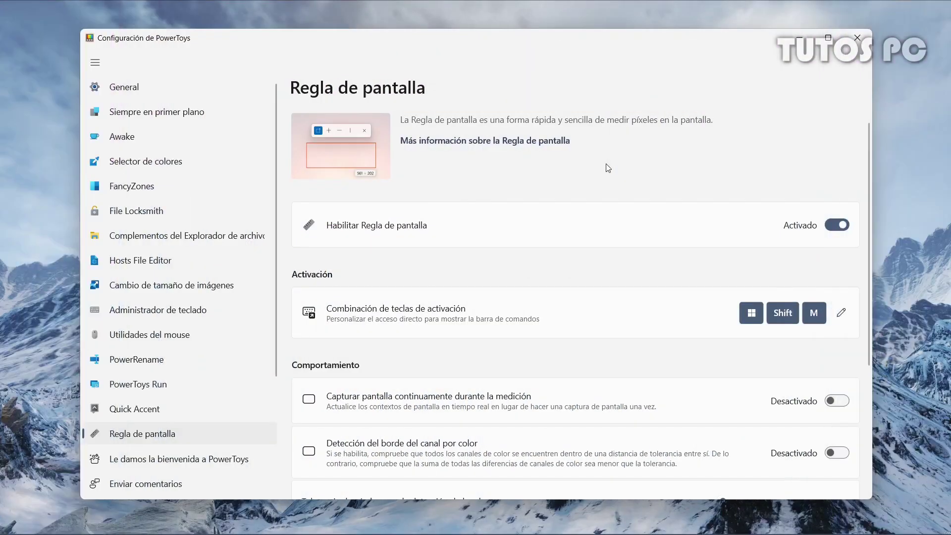
Review the Regla de pantalla settings, measure a rectangular area beside the page heading, and switch the ruler to cross measurement.
scroll(608, 168, down, 4)
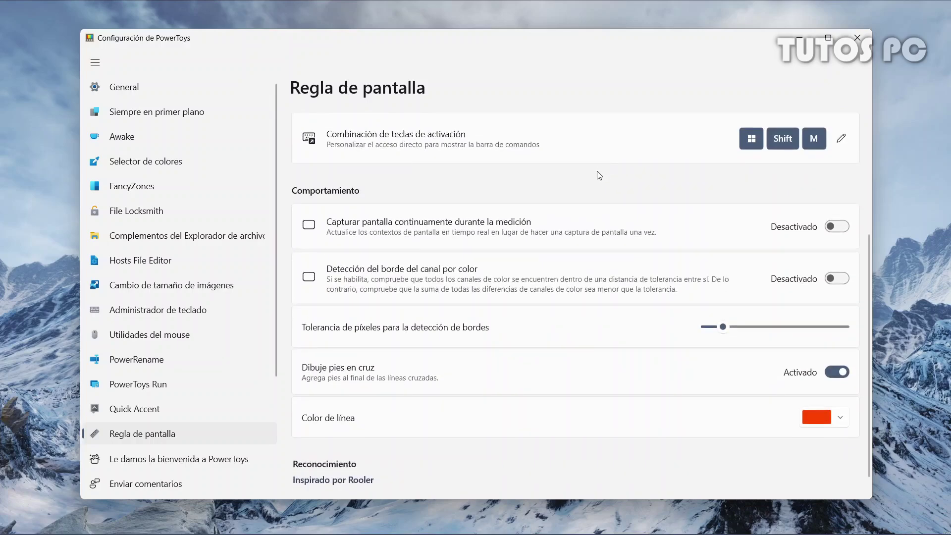
key(super+shift+m)
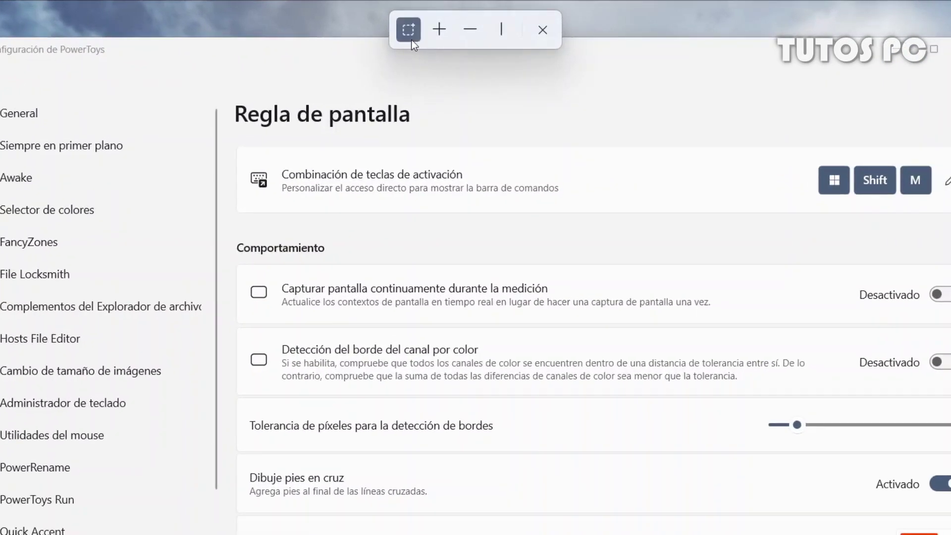
drag(554, 101, 665, 138)
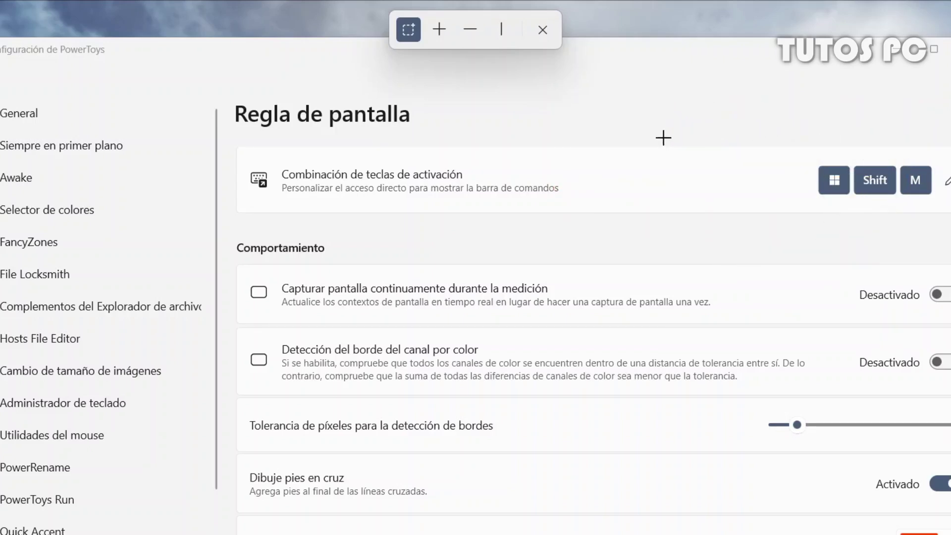
click(439, 30)
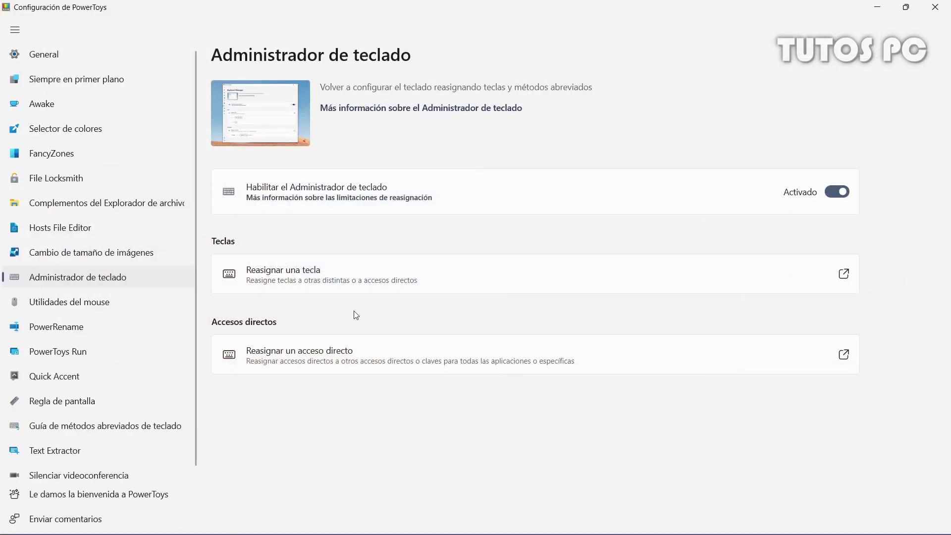
Add a remapping in Reasignar accesos directos, check the selectable keys and record Shift+0 as the physical shortcut.
click(649, 358)
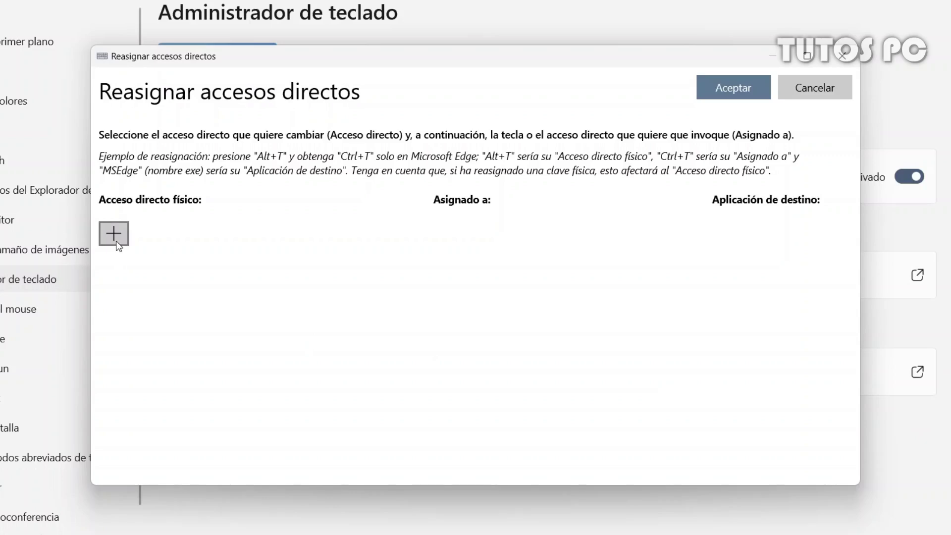
click(115, 235)
click(155, 262)
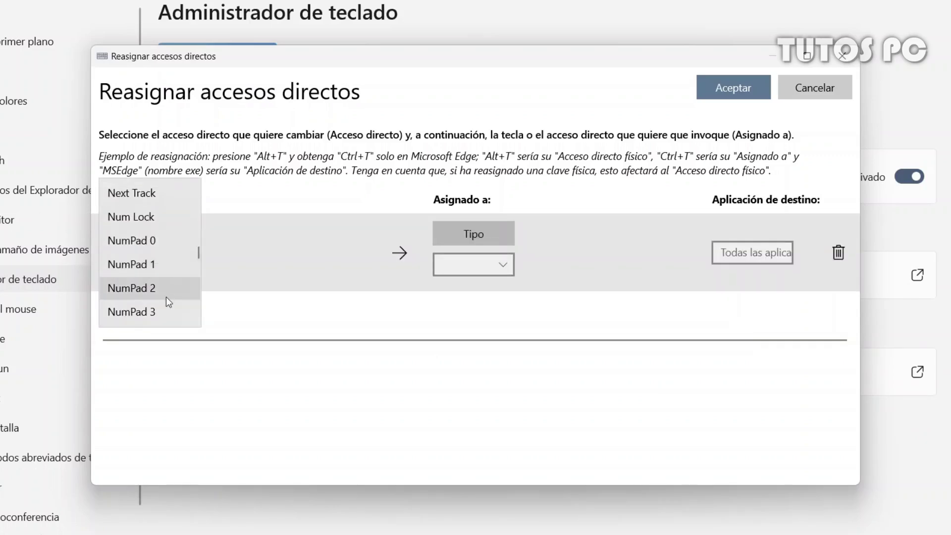
click(254, 288)
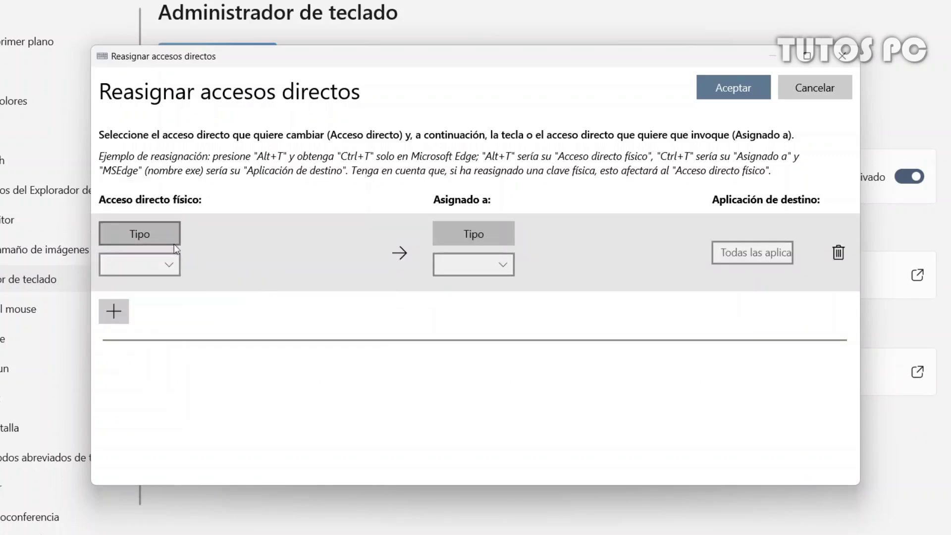
click(174, 241)
key(shift+0)
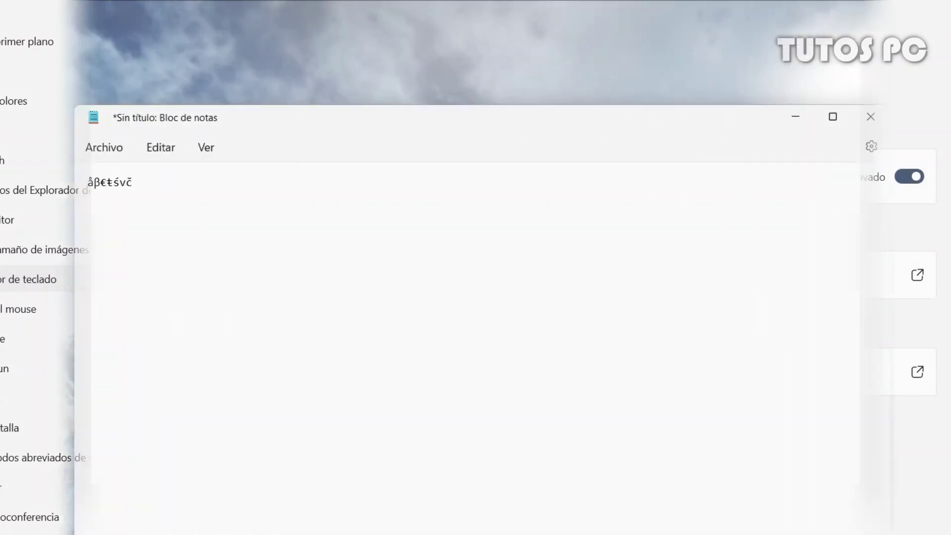
Insert ä at the end of the Bloc de notas text with Quick Accent.
key(space)
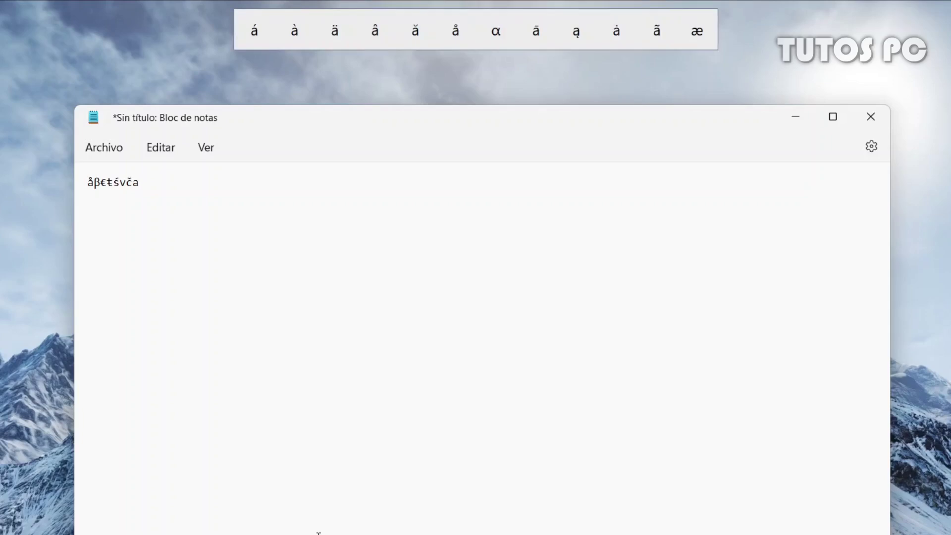
key(Right)
key(Left)
key(Left)
key(Left)
key(Left)
key(Left)
key(Left)
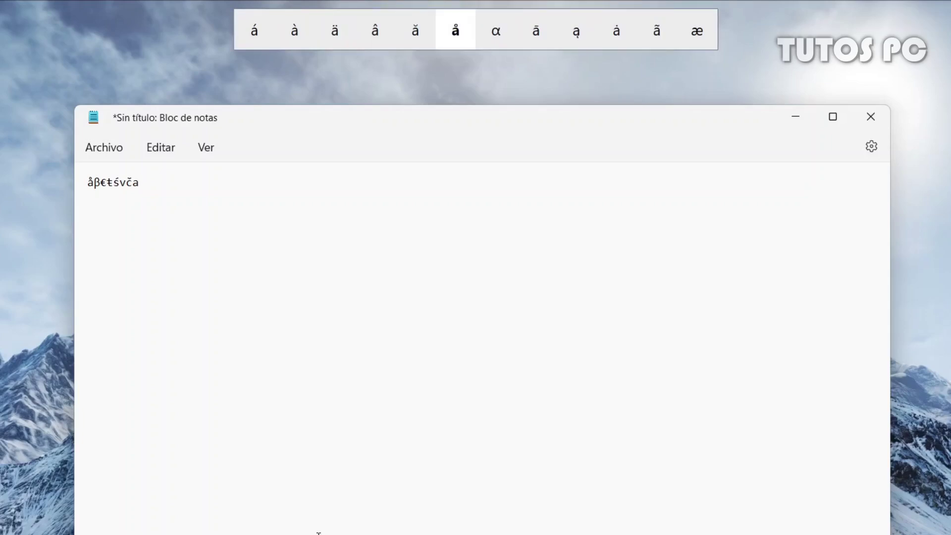
key(Left)
key(Right)
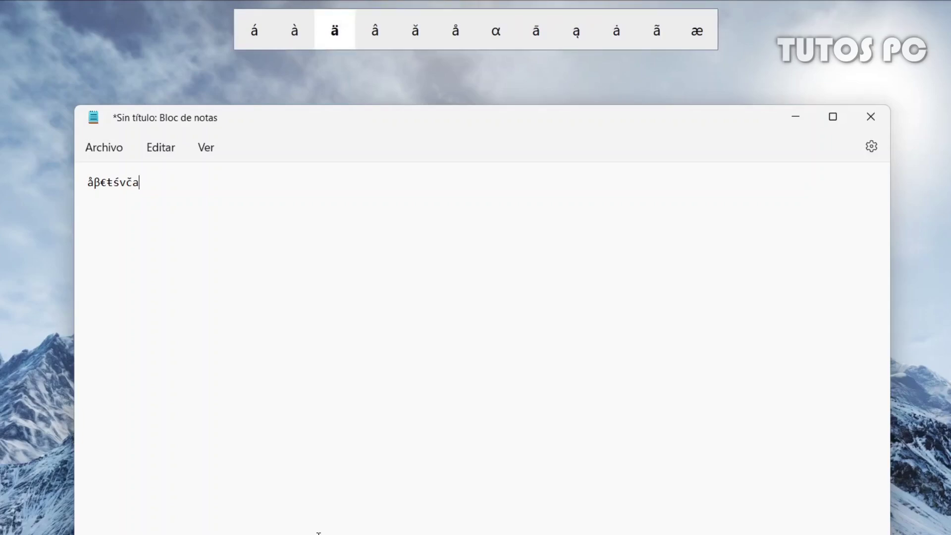
key(a)
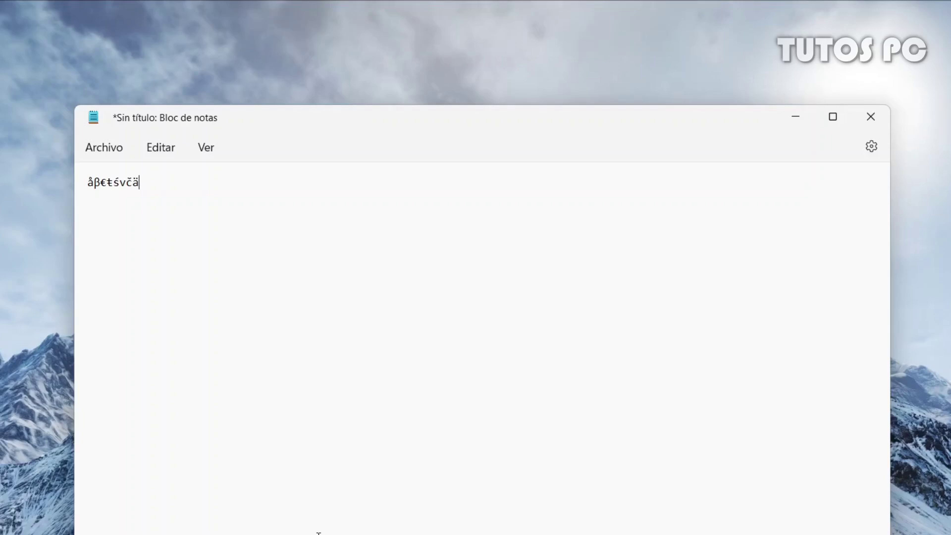
Add ç after the ä with Quick Accent.
key(Right)
key(Right)
key(Left)
key(Left)
key(Left)
key(Left)
key(Left)
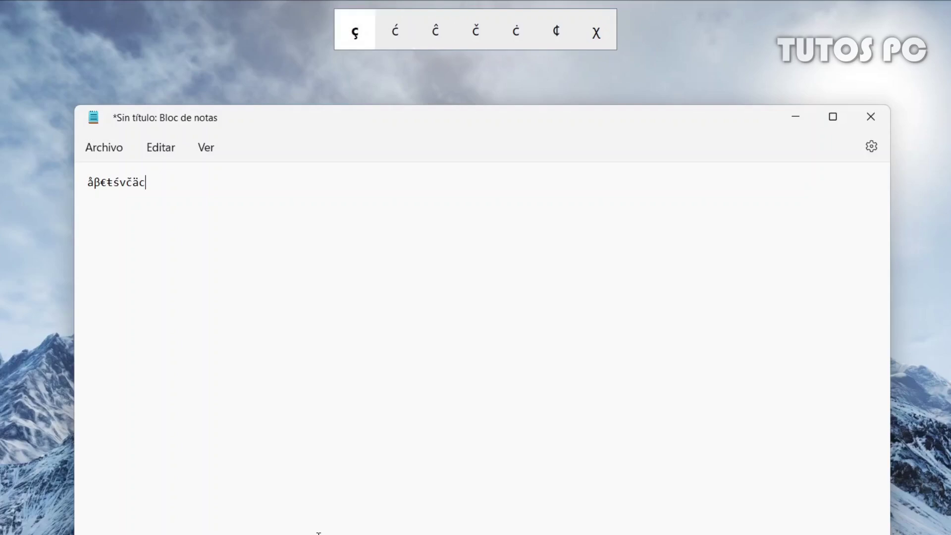
key(c)
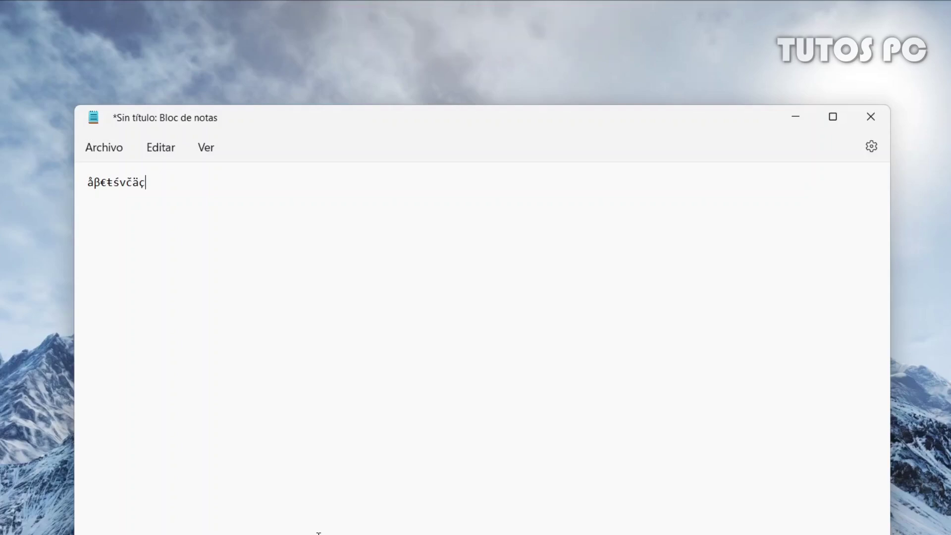
Continue the Bloc de notas text with Quick Accent variants of the letters t and i.
key(Right)
key(Right)
key(Left)
key(Left)
key(Left)
key(Left)
key(Right)
key(t)
text(i)
key(Right)
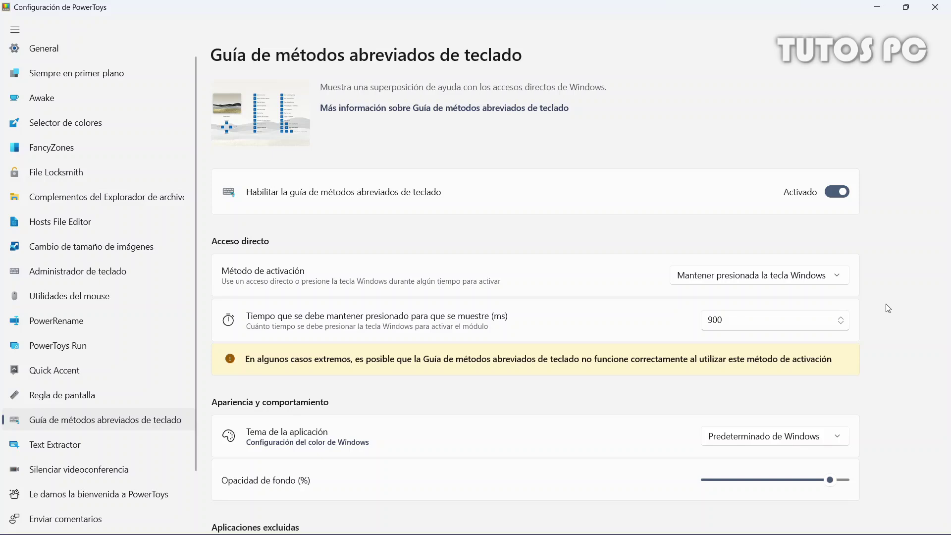
Display the Windows shortcut overlay of Guía de métodos abreviados de teclado.
key(super)
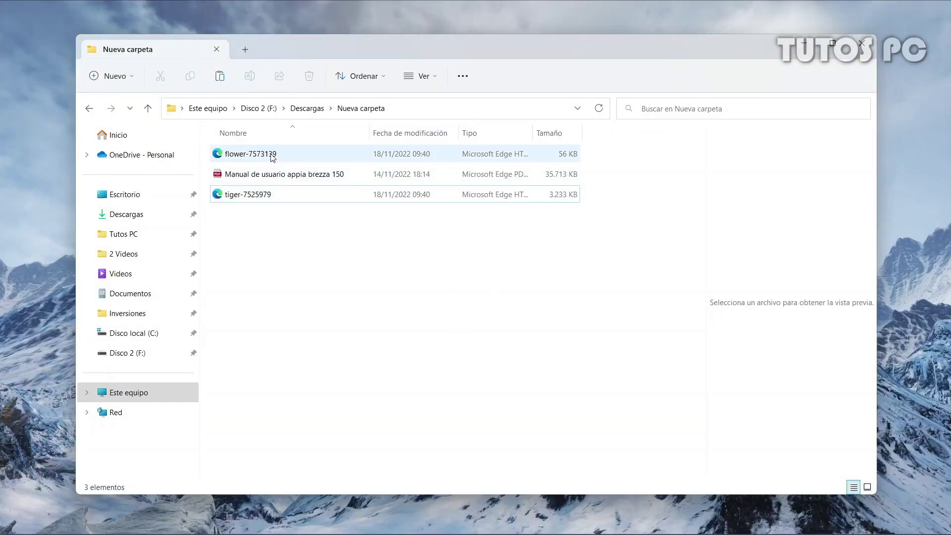
Preview flower-7573139, the pages of Manual de usuario appia brezza 150 and tiger-7525979 in the Nueva carpeta folder.
click(272, 156)
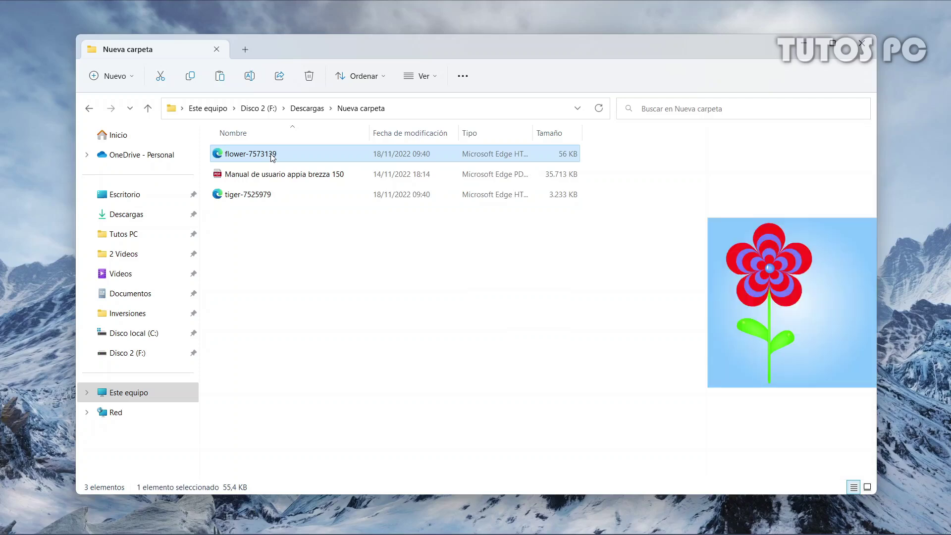
click(318, 177)
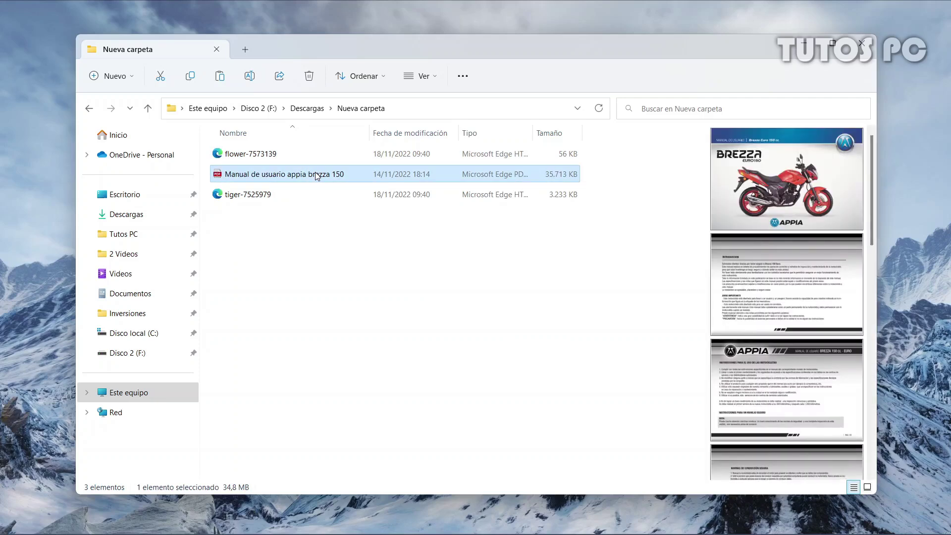
scroll(793, 280, down, 10)
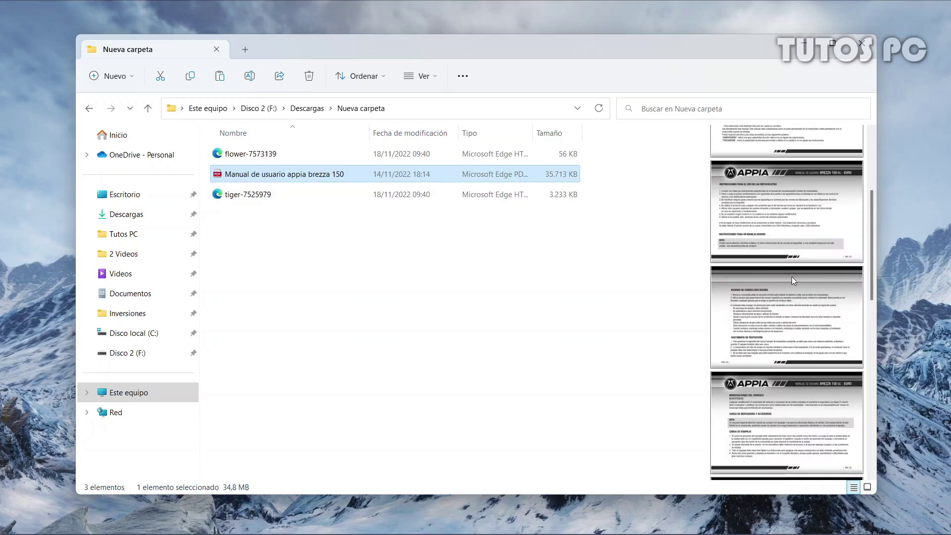
scroll(794, 281, down, 5)
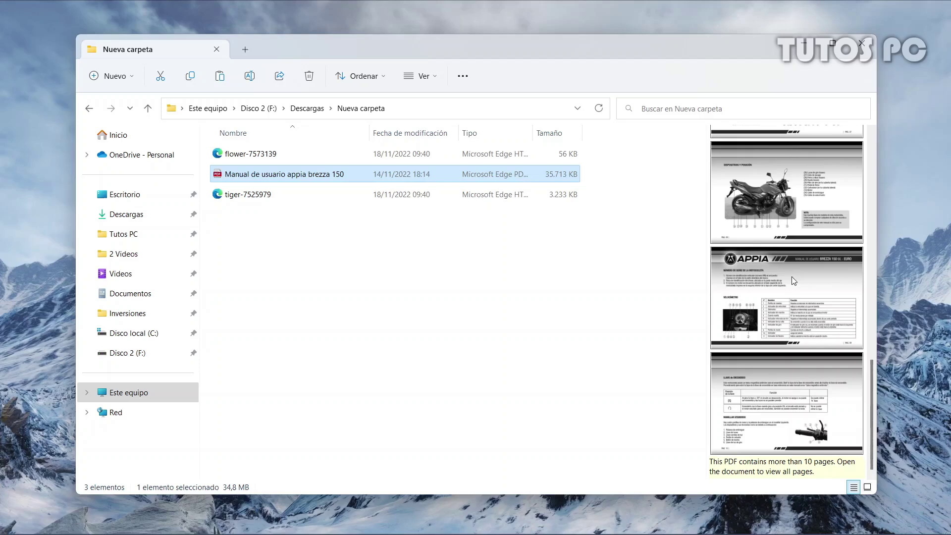
click(279, 193)
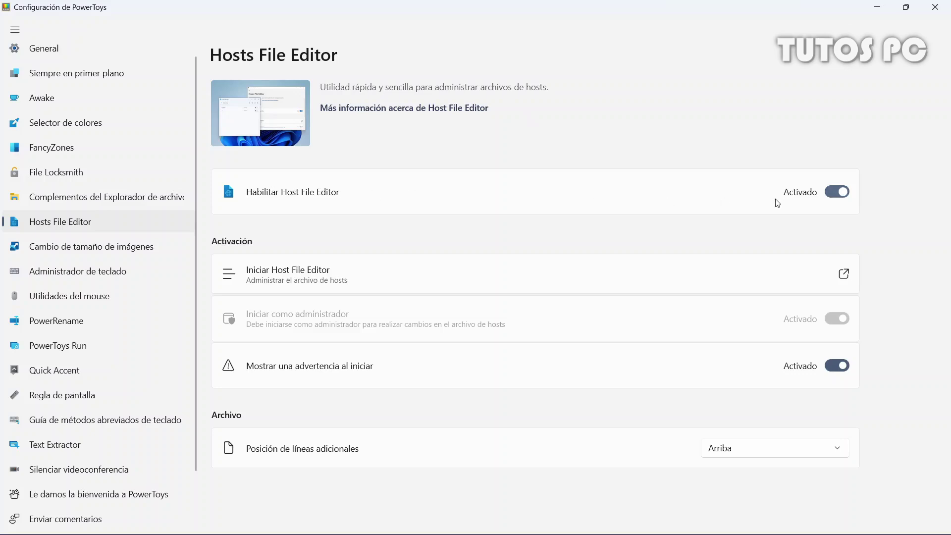
Launch Hosts File Editor, accept its warning and check the filter options for address, hosts and comment.
click(718, 285)
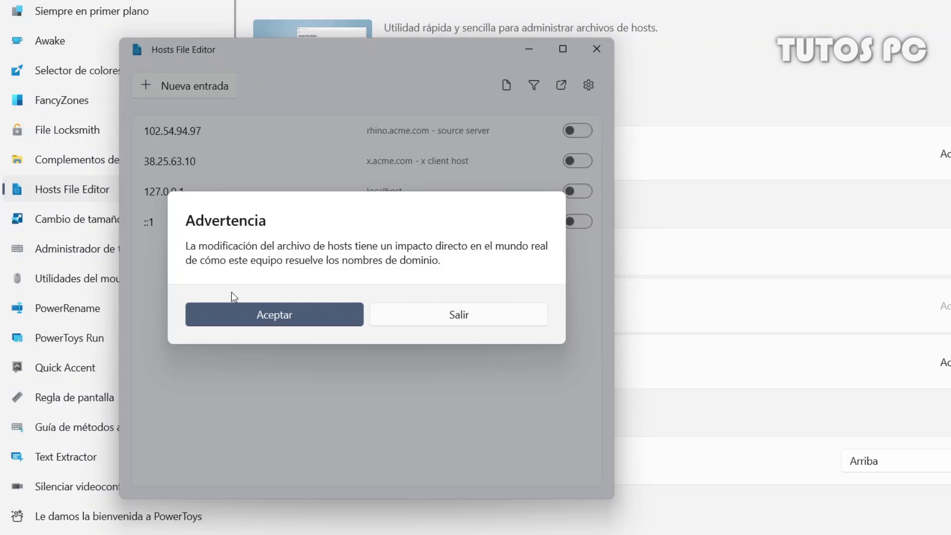
click(241, 313)
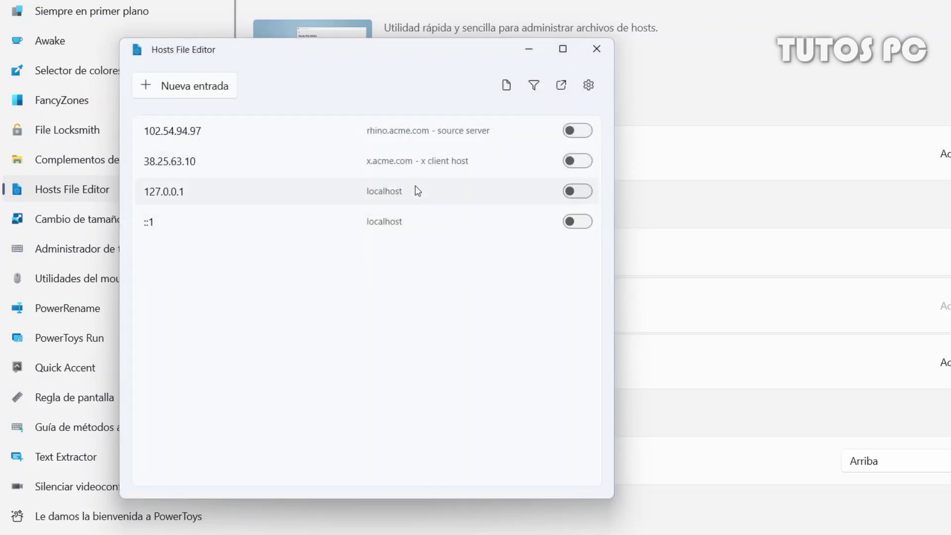
click(533, 88)
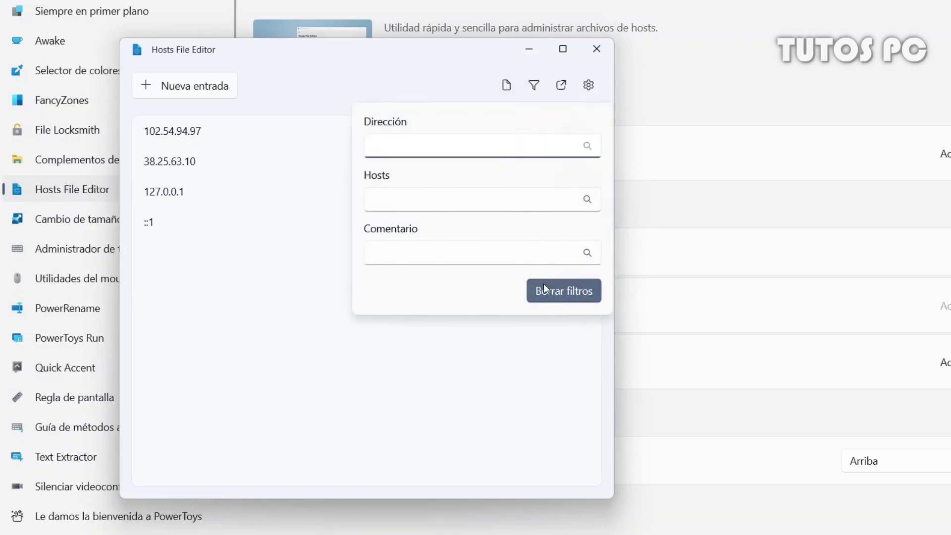
click(542, 88)
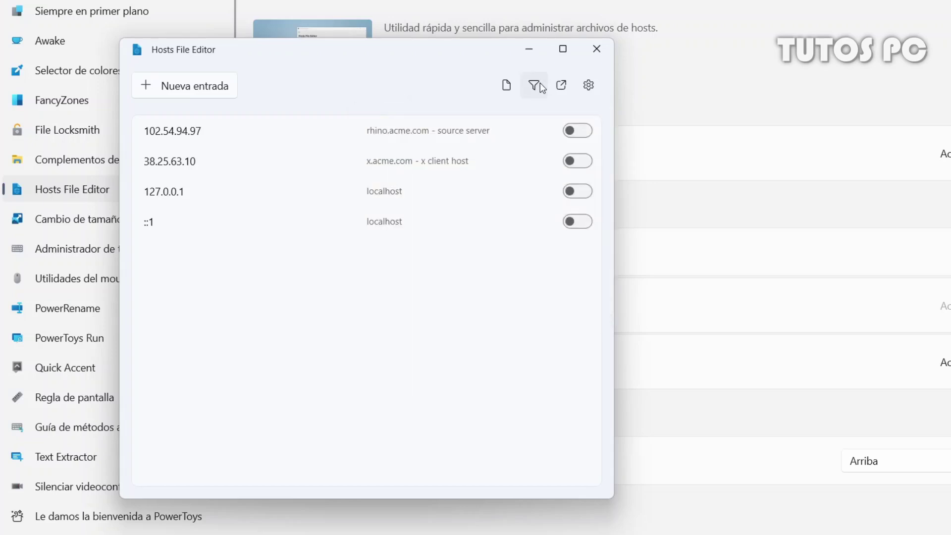
View the hosts file in Bloc de notas from Hosts File Editor and close it.
click(562, 87)
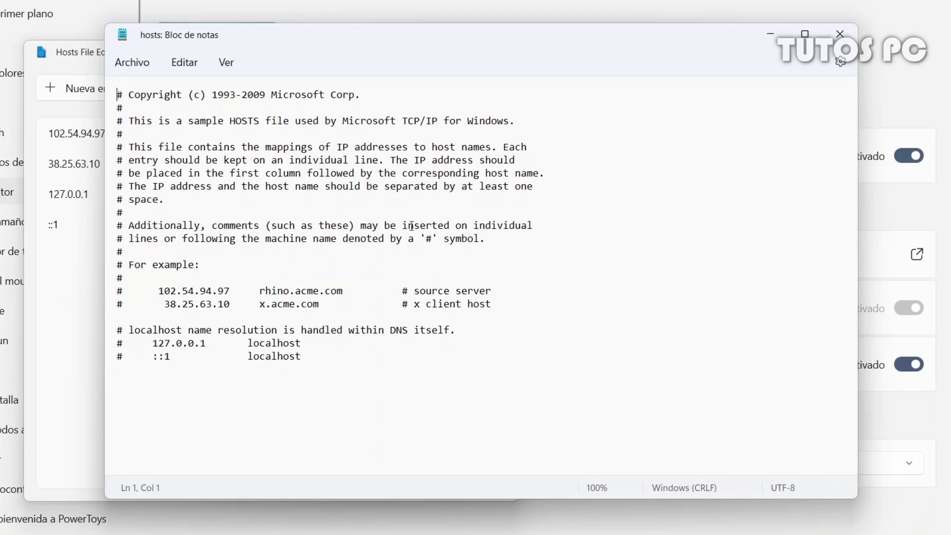
click(785, 42)
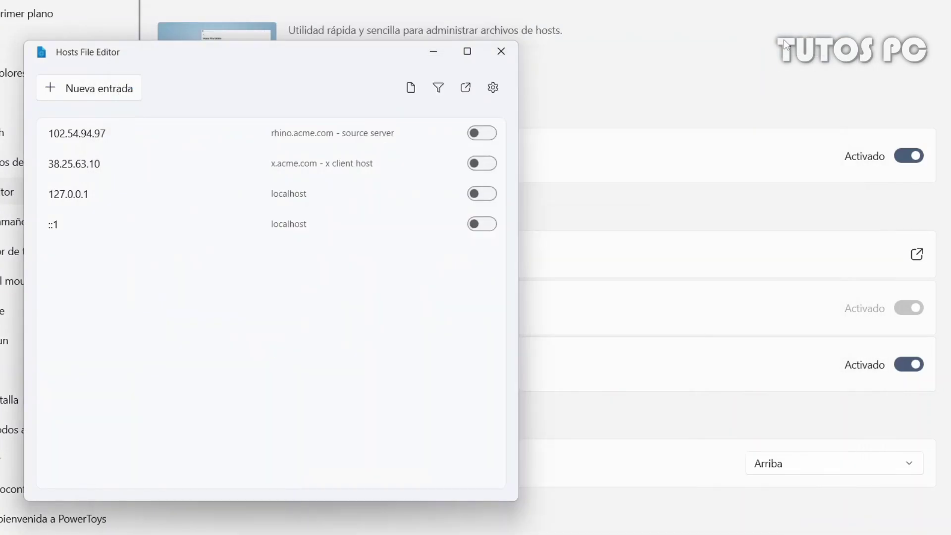